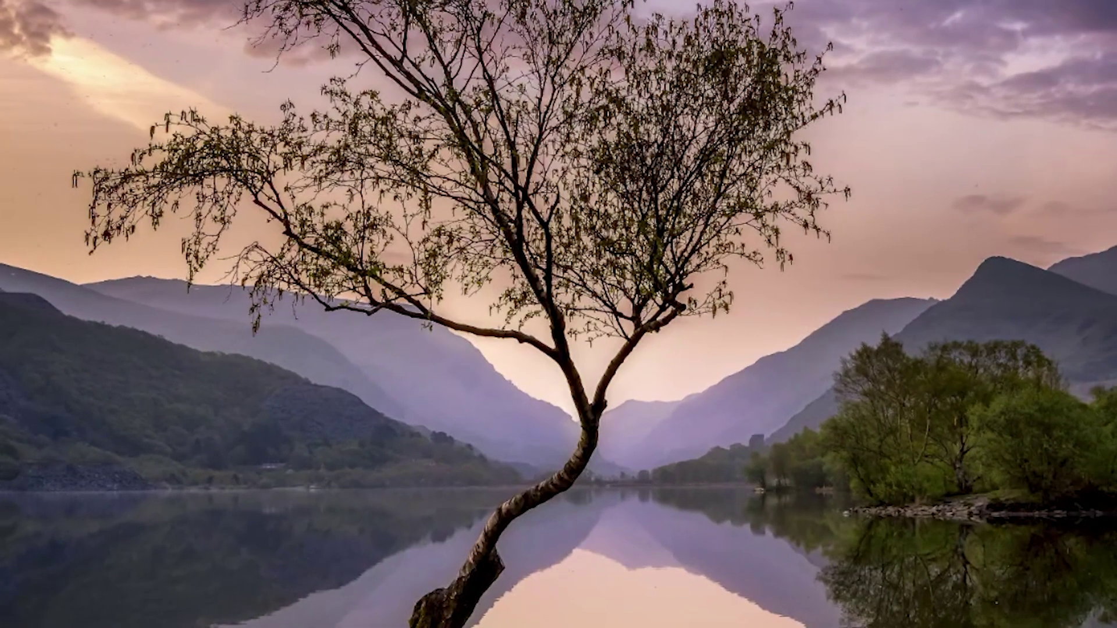
# Show the Start menu's All apps list at the Retouch4me entries.
pyautogui.click(808, 183)
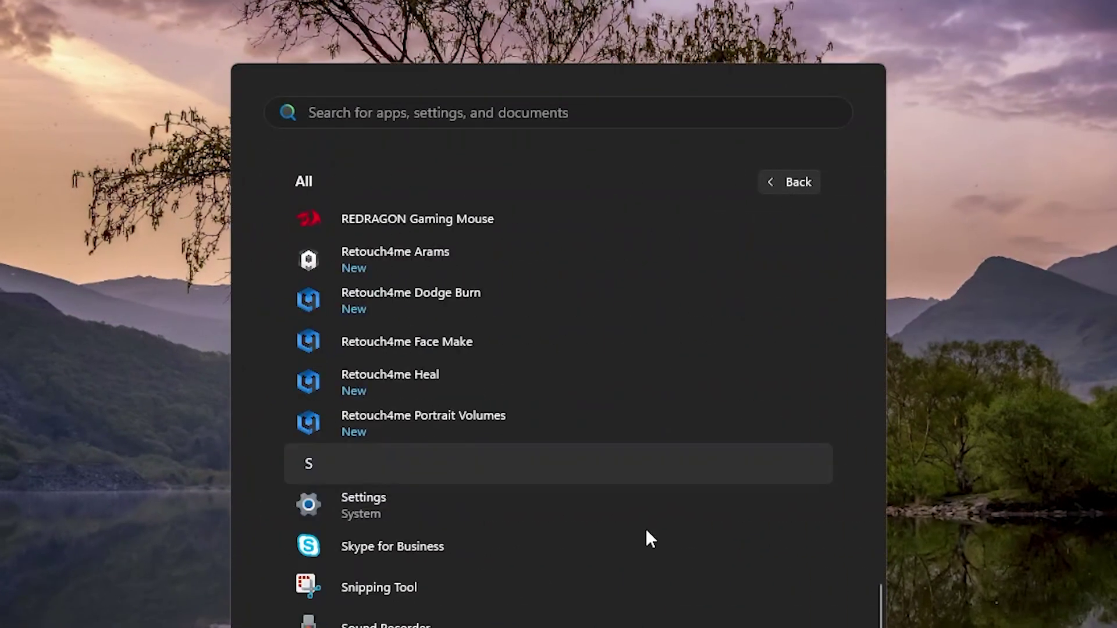
# Launch Retouch4me Face Make from the app list and maximize its window.
pyautogui.click(388, 342)
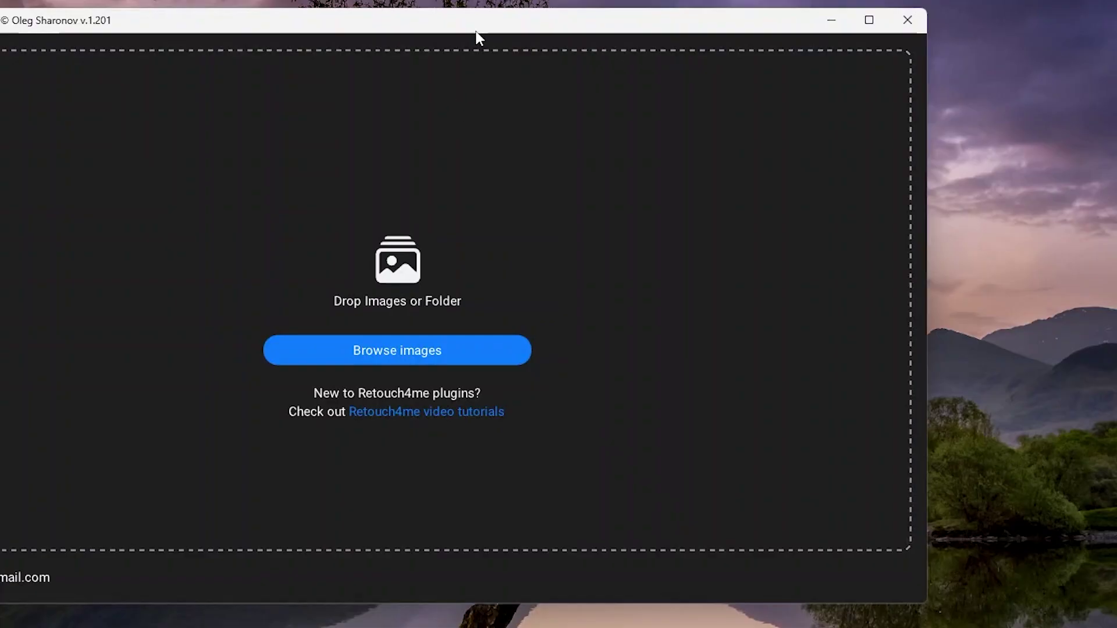
pyautogui.doubleClick(476, 33)
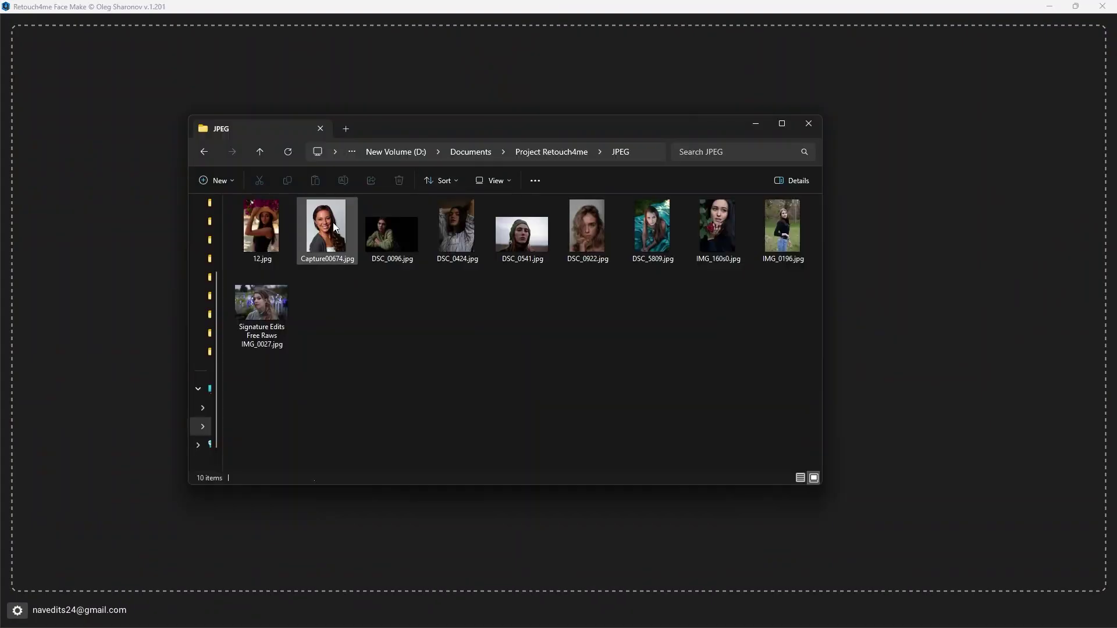
# Load Capture00674.jpg into Face Make, zoom in on the face, and enable Lifting.
pyautogui.moveTo(327, 228); pyautogui.dragTo(911, 321)
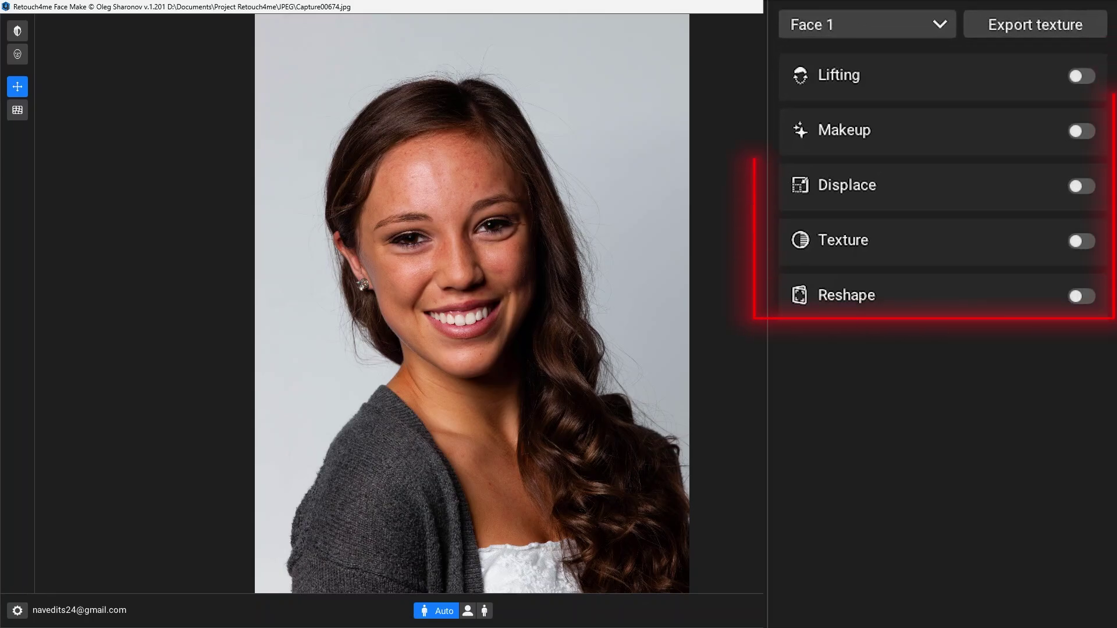
pyautogui.scroll(2, 472, 180)
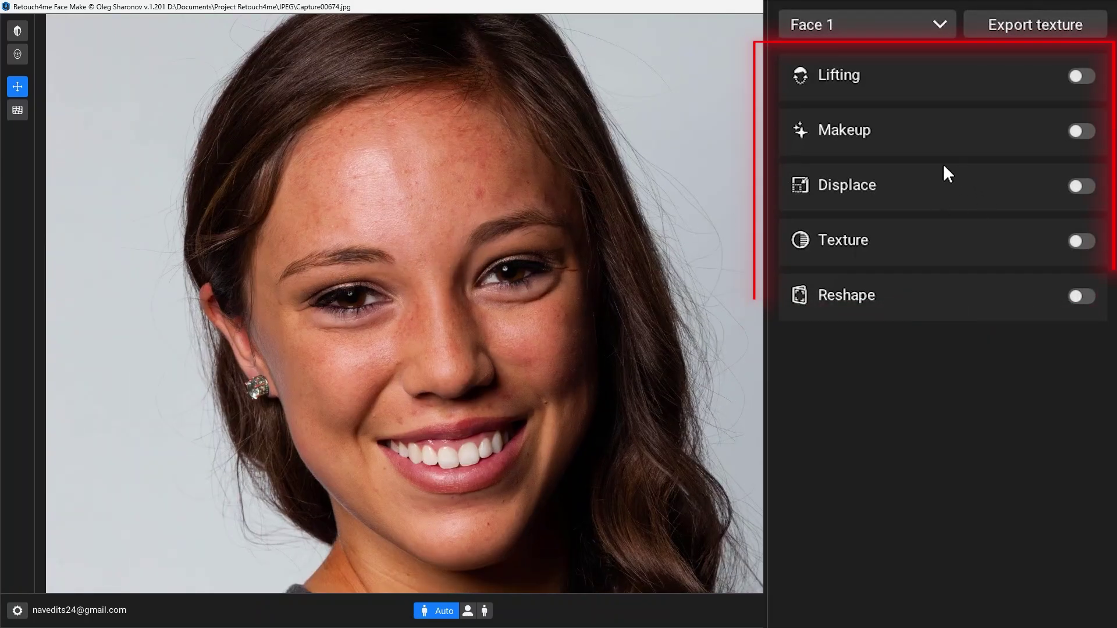
pyautogui.click(1088, 76)
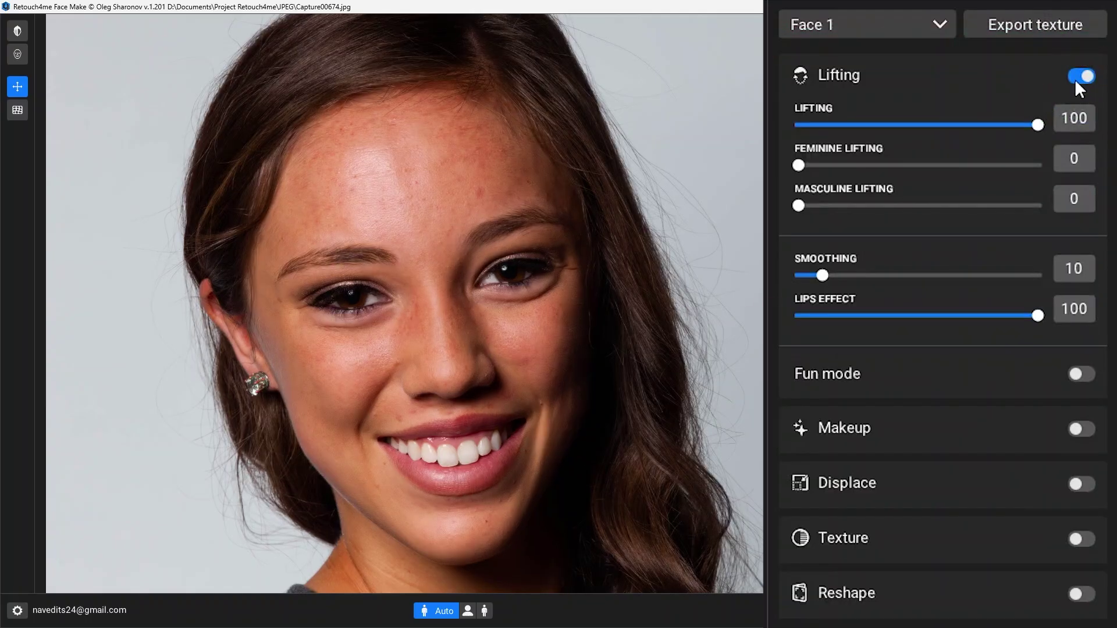
# Lower Lifting to 42 and raise Feminine Lifting, comparing against the original photo.
pyautogui.click(1074, 78)
pyautogui.click(1085, 74)
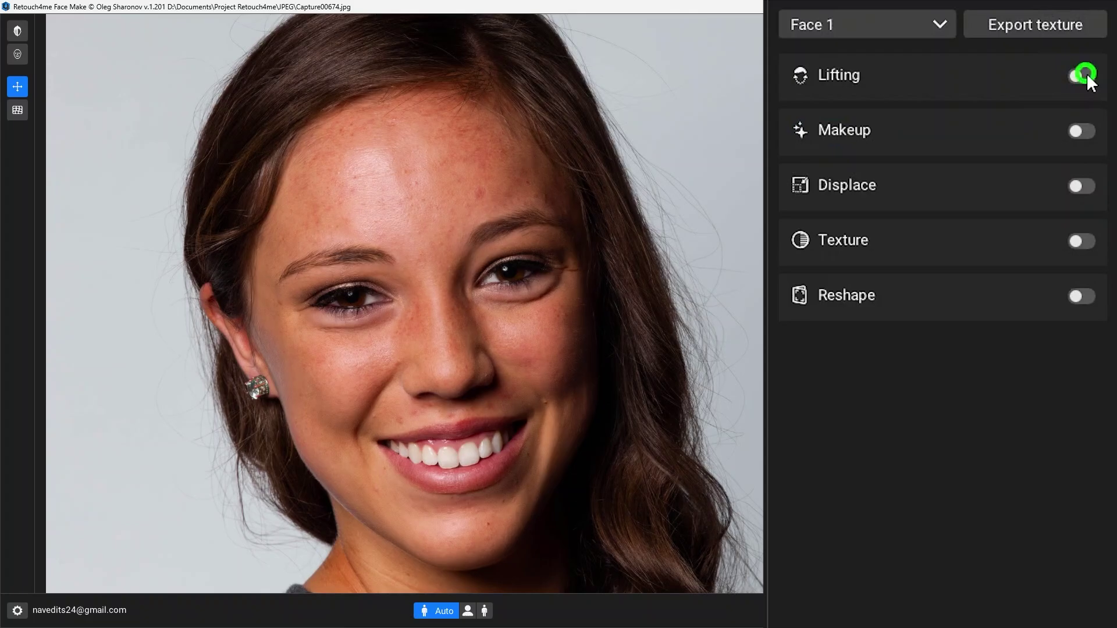
pyautogui.moveTo(1037, 125); pyautogui.dragTo(893, 128)
pyautogui.moveTo(798, 165); pyautogui.dragTo(944, 166)
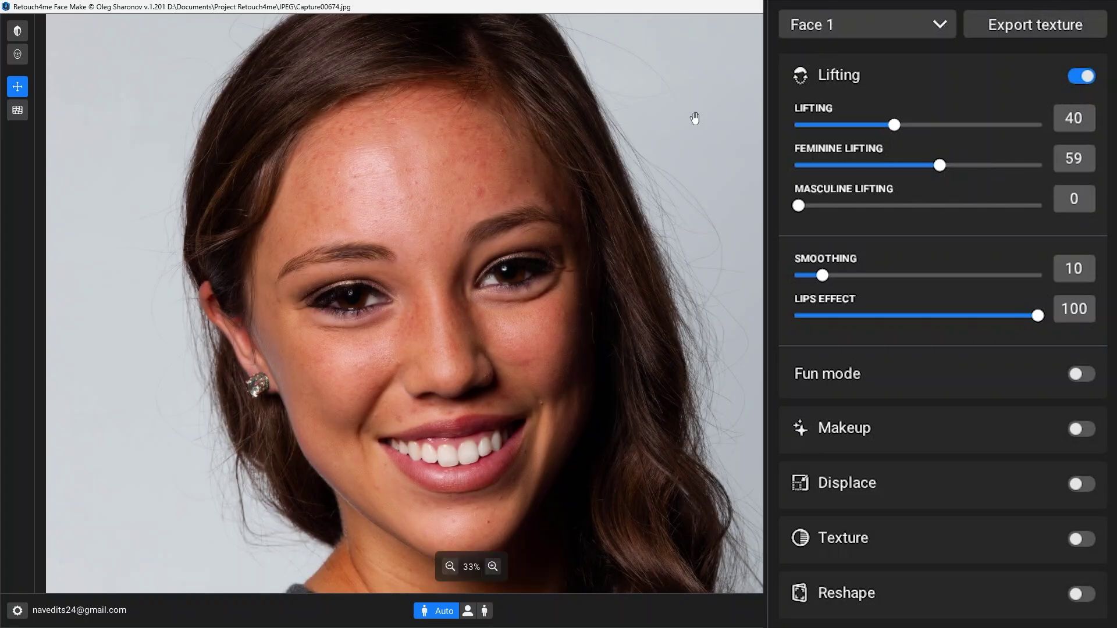
pyautogui.moveTo(33, 31); pyautogui.dragTo(32, 31)
# Set Feminine Lifting to 48, Smoothing to 25 and Lips Effect to 68.
pyautogui.moveTo(939, 165); pyautogui.dragTo(914, 166)
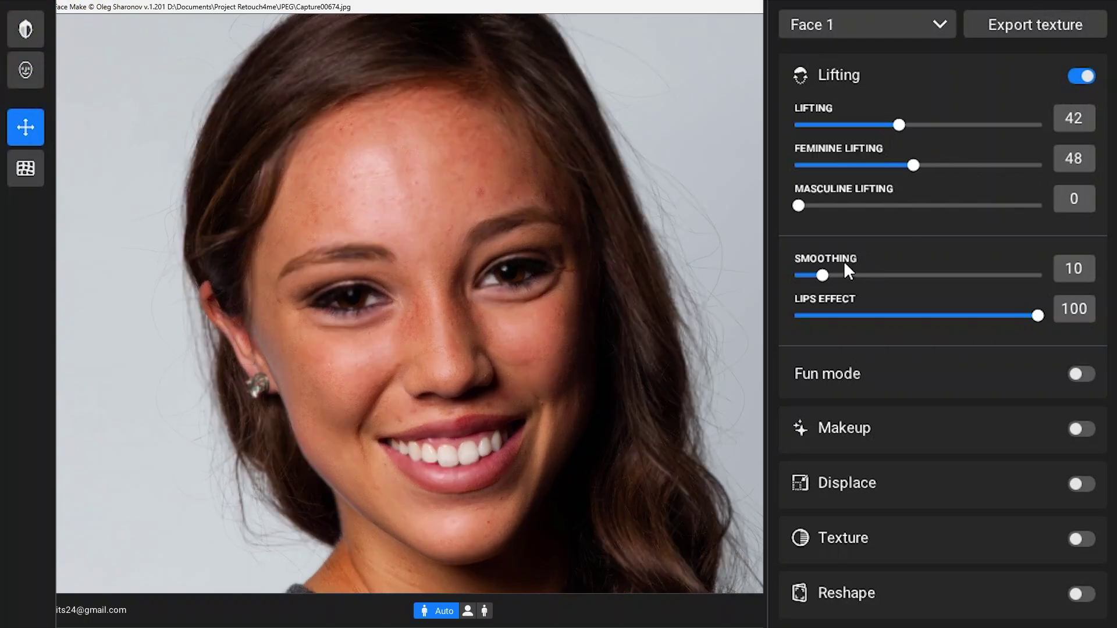
pyautogui.moveTo(822, 275); pyautogui.dragTo(858, 275)
pyautogui.moveTo(1037, 316); pyautogui.dragTo(961, 315)
pyautogui.moveTo(1087, 427); pyautogui.dragTo(1088, 172)
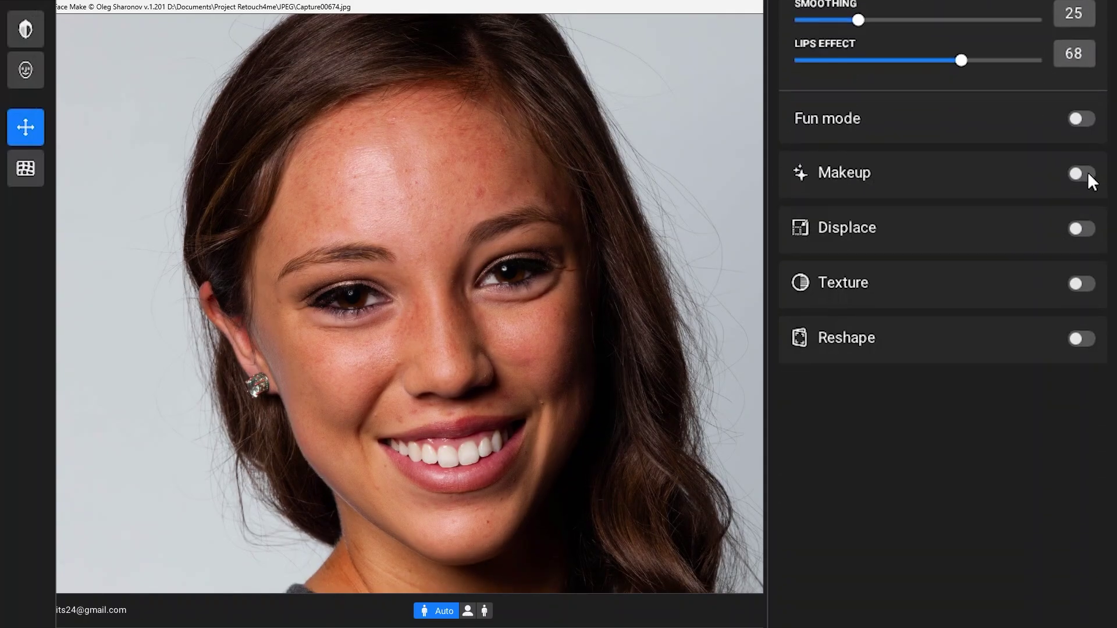
# Turn on Makeup and try the Smoke Veil and Classic Flick eye presets.
pyautogui.click(1082, 173)
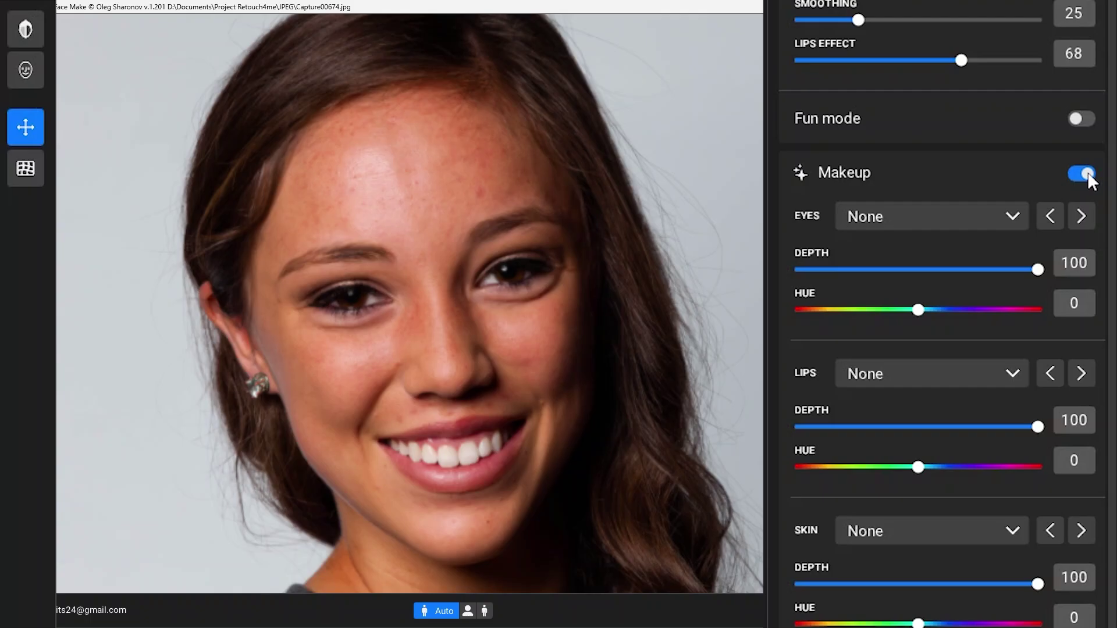
pyautogui.scroll(-1, 993, 161)
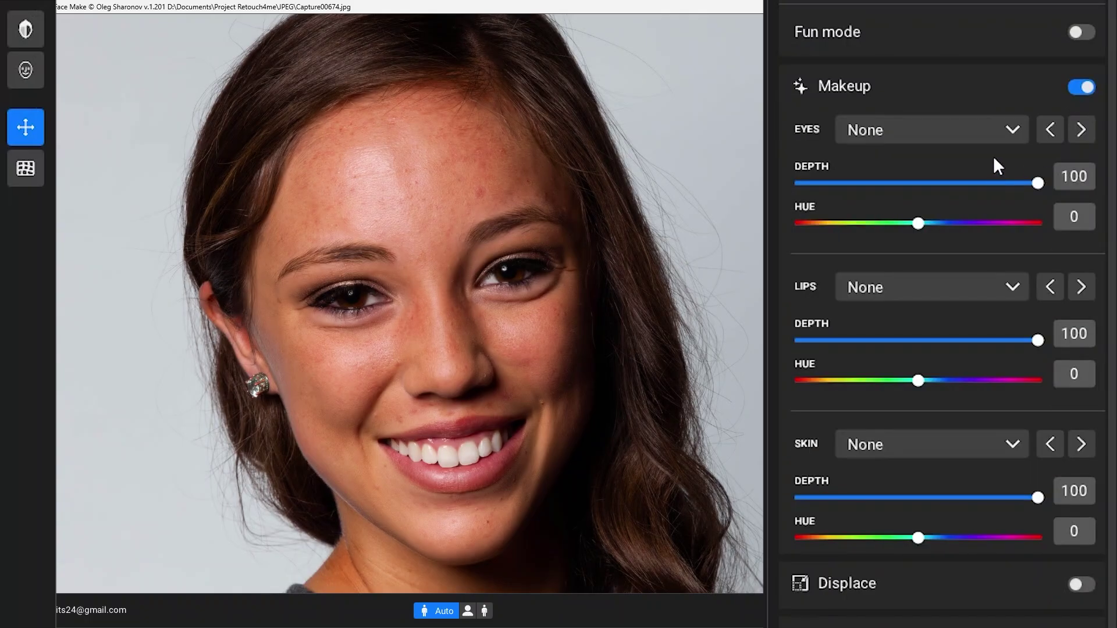
pyautogui.click(1005, 130)
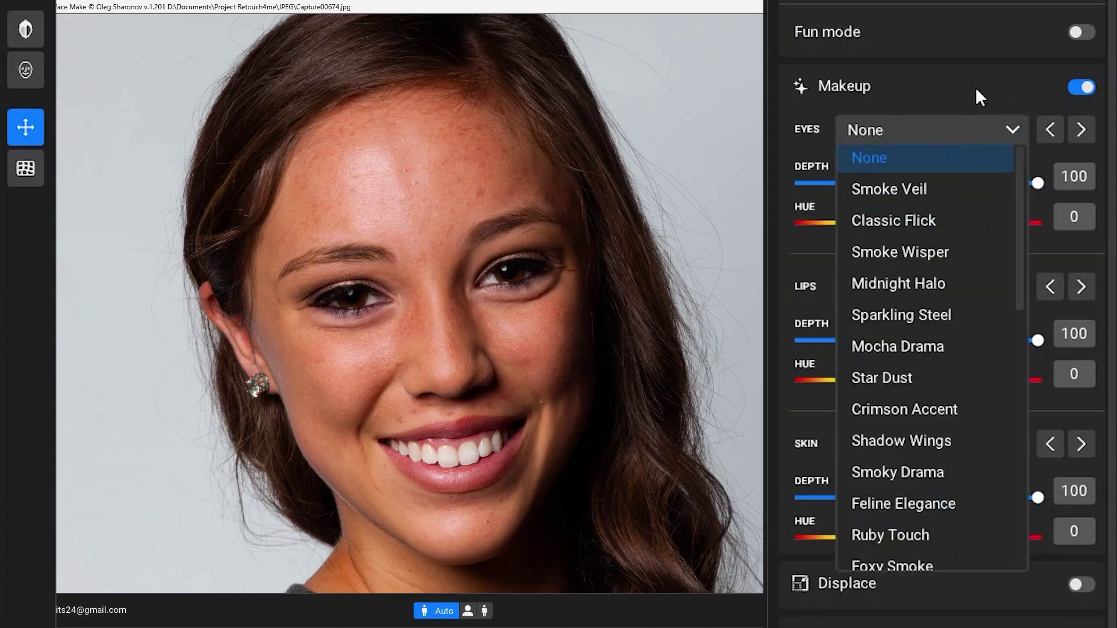
pyautogui.press('Escape')
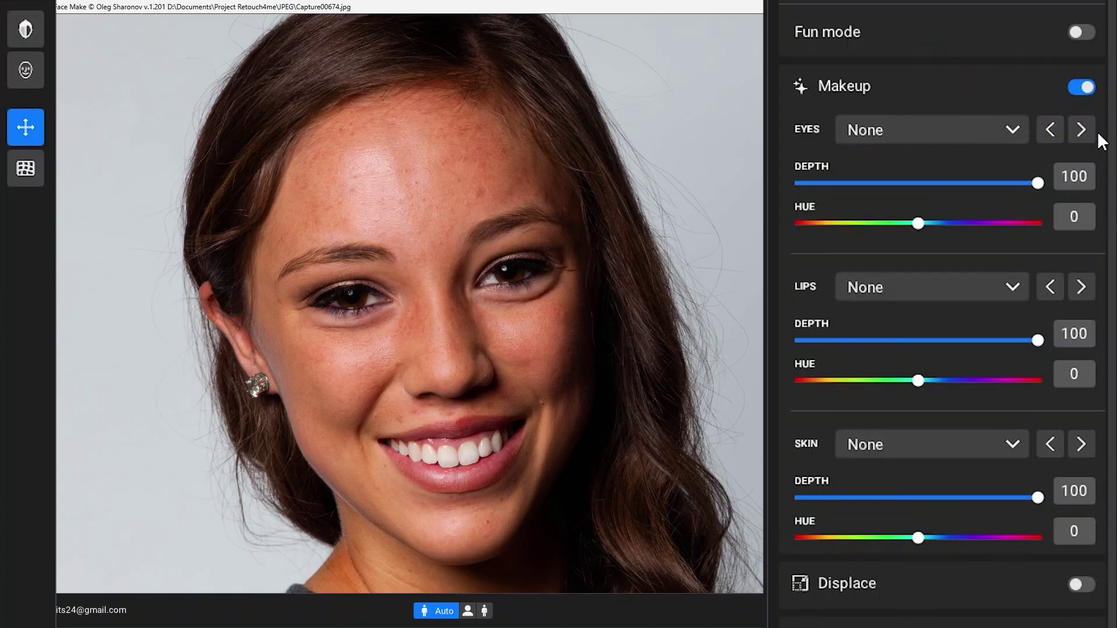
pyautogui.click(1080, 131)
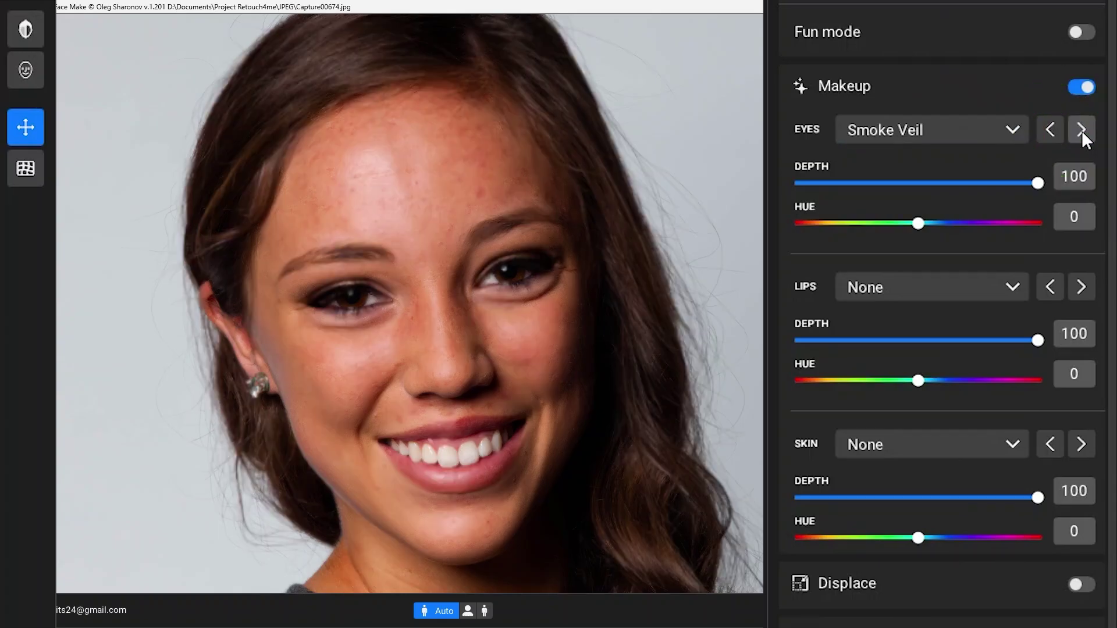
pyautogui.click(1081, 130)
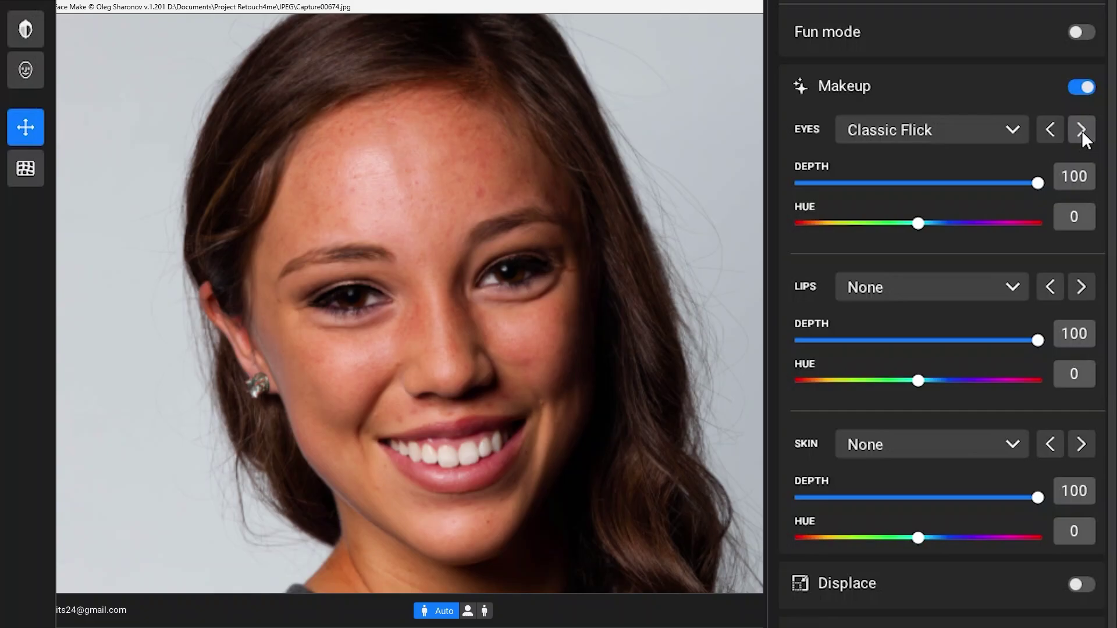
# Step through the eye presets to Bright Underline and lower its depth to 89.
pyautogui.click(1081, 131)
pyautogui.click(1080, 130)
pyautogui.click(1081, 130)
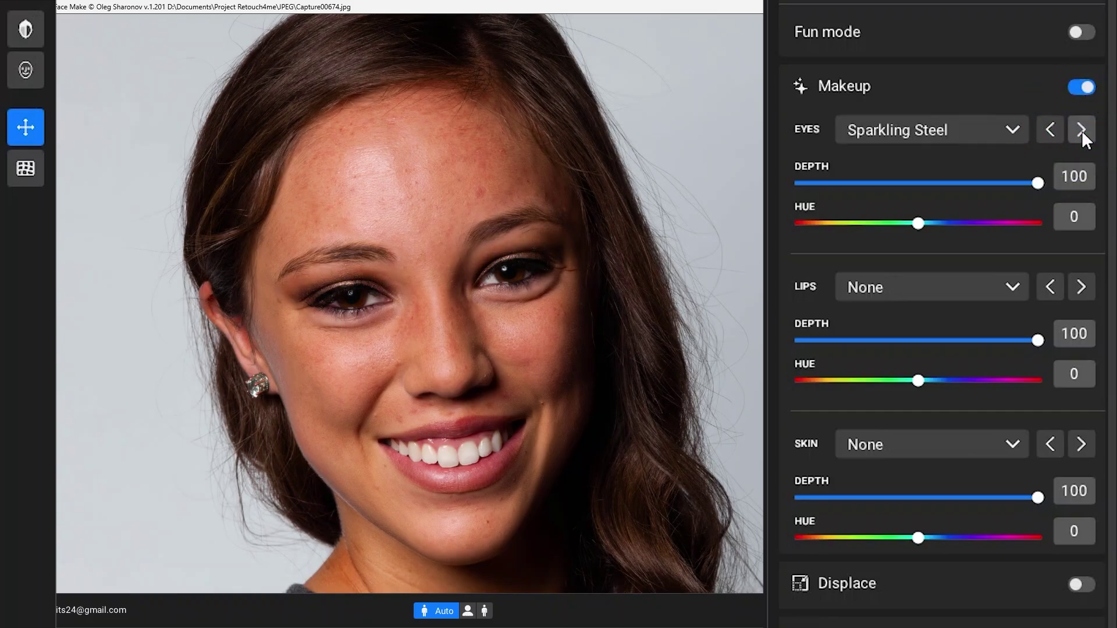
pyautogui.click(1081, 131)
pyautogui.click(1081, 130)
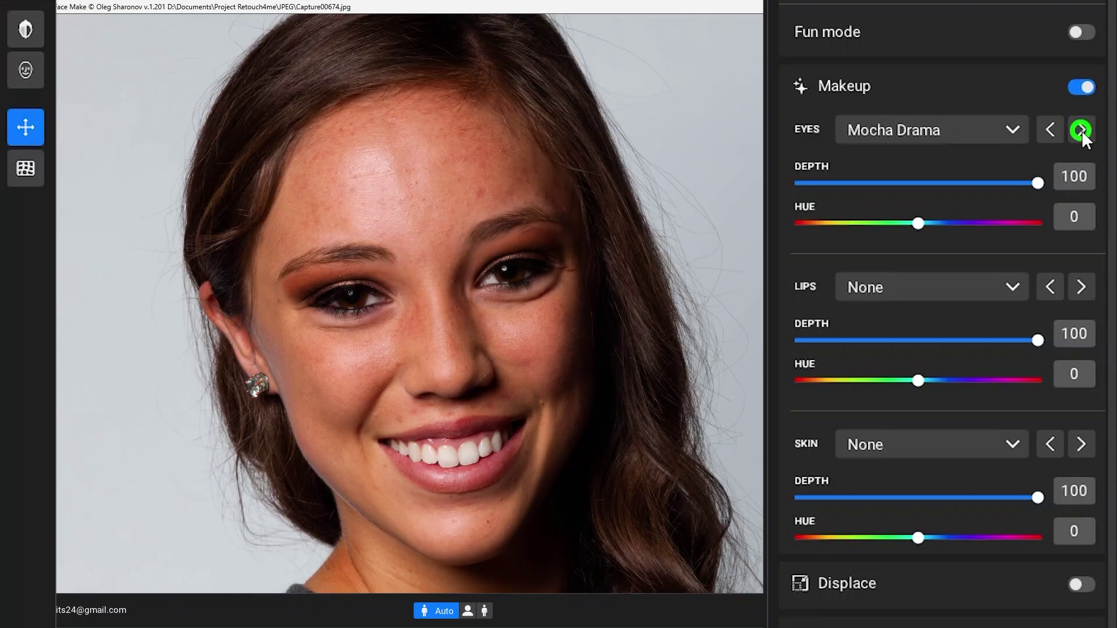
pyautogui.click(1081, 130)
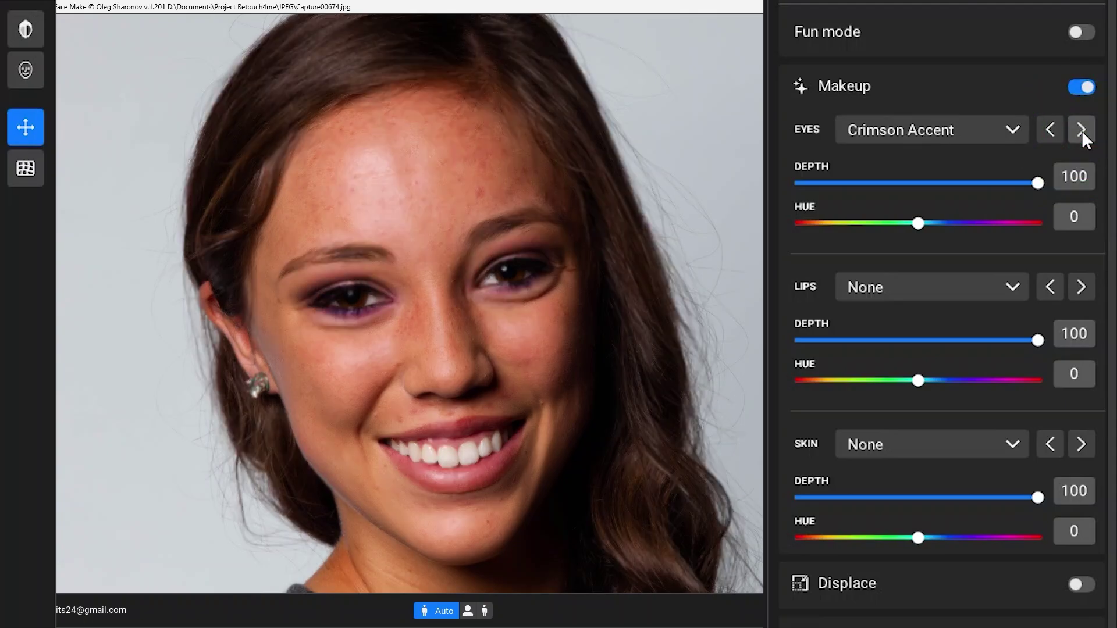
pyautogui.click(1081, 130)
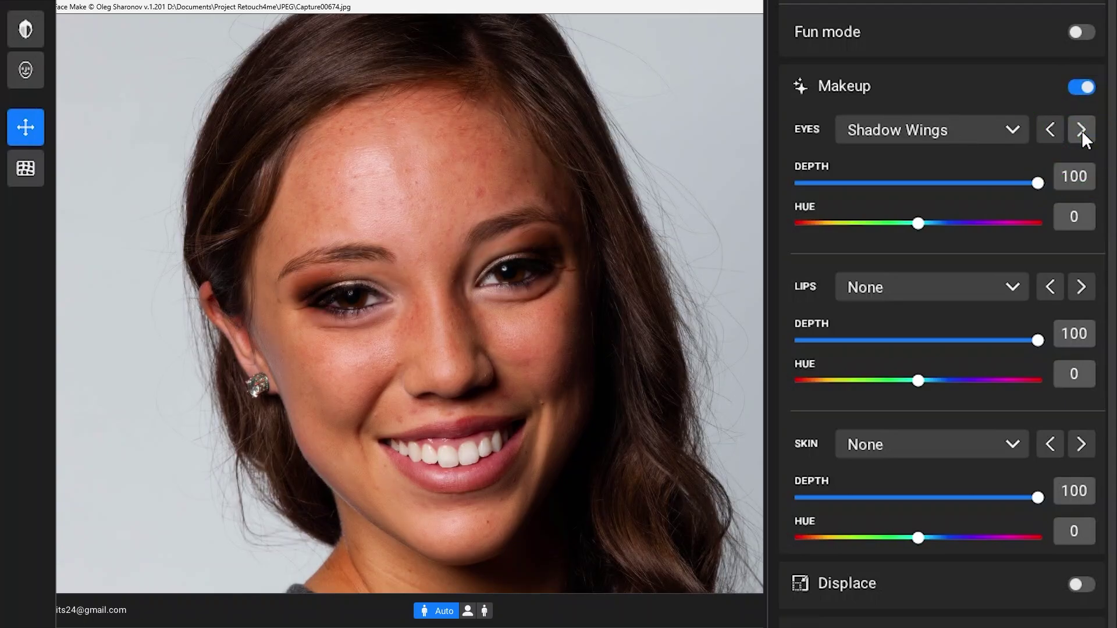
pyautogui.click(1081, 130)
pyautogui.click(1077, 127)
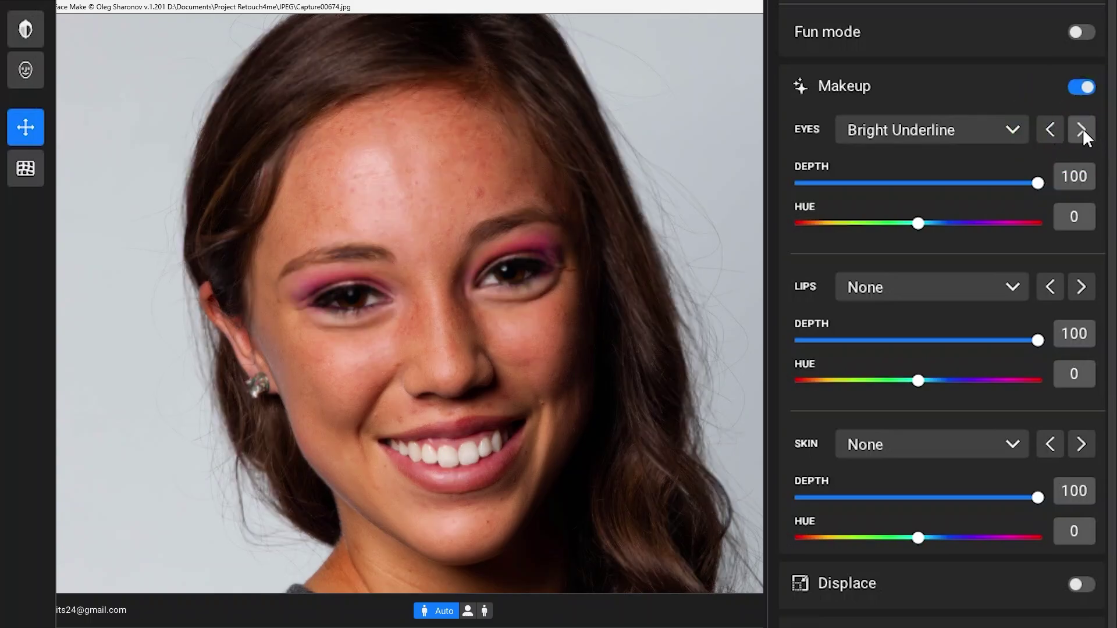
pyautogui.moveTo(918, 223)
pyautogui.mouseDown()
pyautogui.moveTo(1093, 220)
pyautogui.moveTo(780, 223)
pyautogui.moveTo(918, 224)
pyautogui.mouseUp()
pyautogui.moveTo(1030, 182); pyautogui.dragTo(997, 184)
# Switch the lips to Burgundy Nights with depth 62 and hue -24.
pyautogui.click(1080, 285)
pyautogui.click(1080, 285)
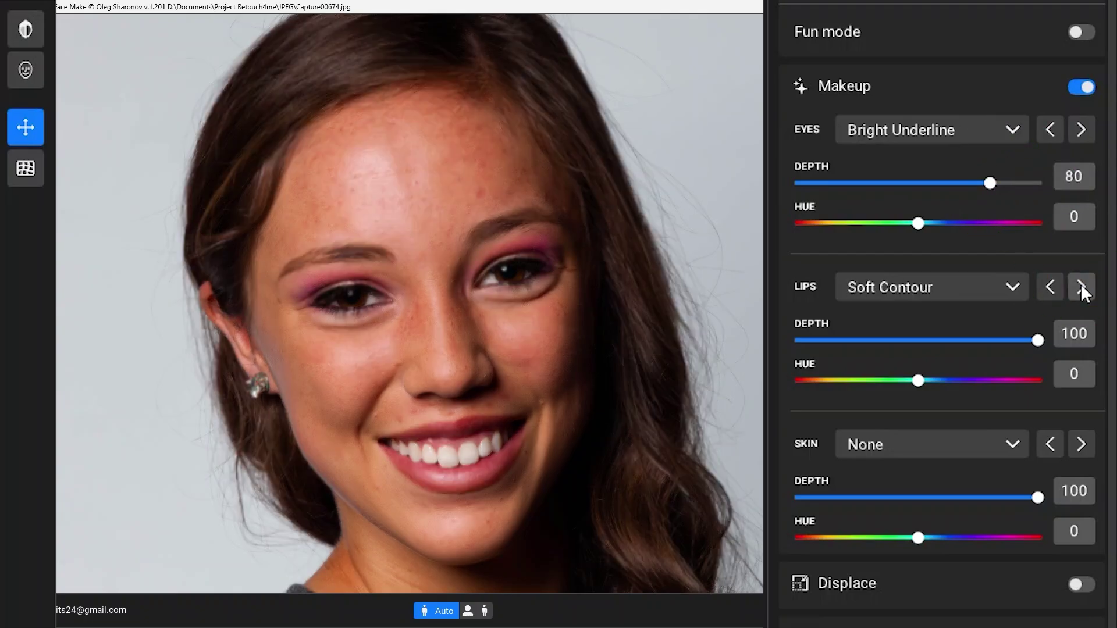
pyautogui.click(1080, 285)
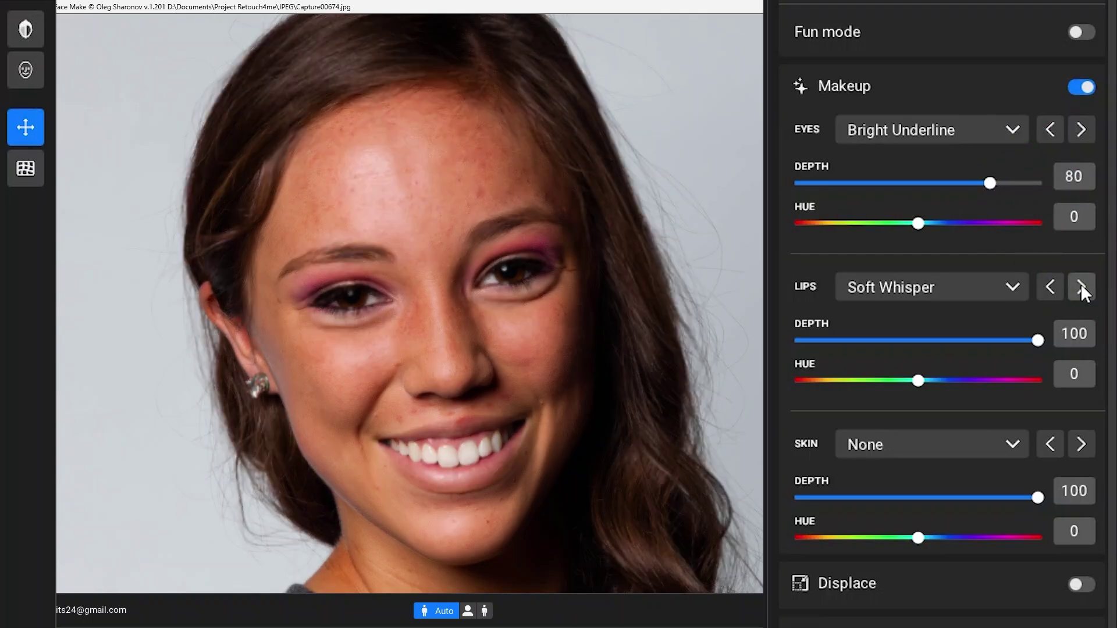
pyautogui.click(1080, 285)
pyautogui.click(1010, 291)
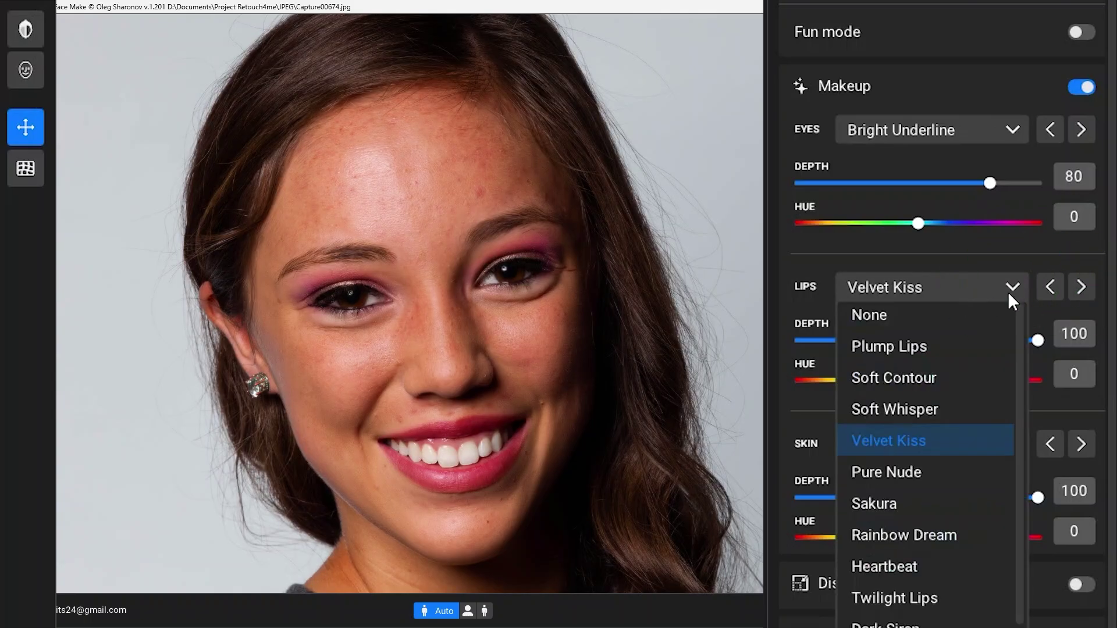
pyautogui.click(1082, 287)
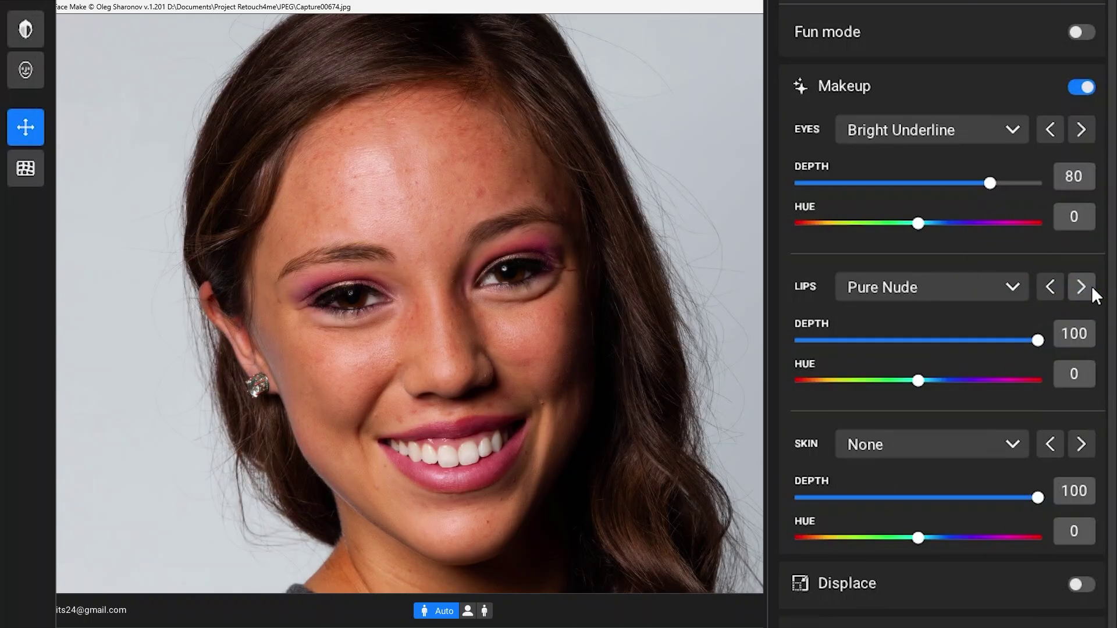
pyautogui.click(1092, 290)
pyautogui.click(1083, 292)
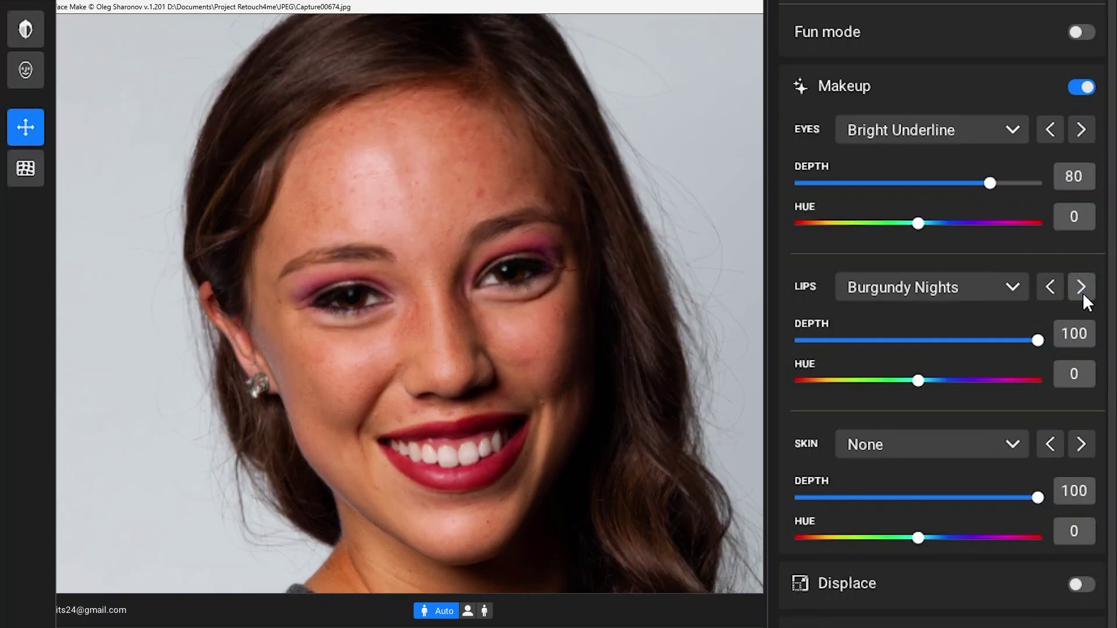
pyautogui.moveTo(1014, 342); pyautogui.dragTo(948, 342)
pyautogui.moveTo(918, 379)
pyautogui.mouseDown()
pyautogui.moveTo(937, 381)
pyautogui.moveTo(903, 381)
pyautogui.mouseUp()
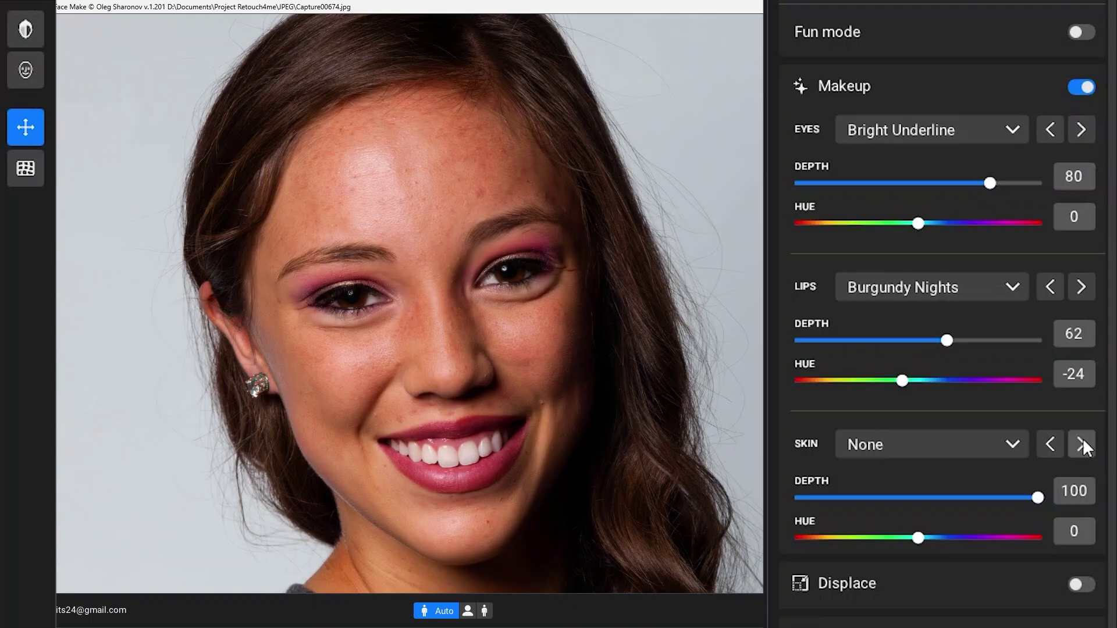
# Settle the skin preset on Scarlet Contour after trying others, and enable Displace.
pyautogui.click(1083, 447)
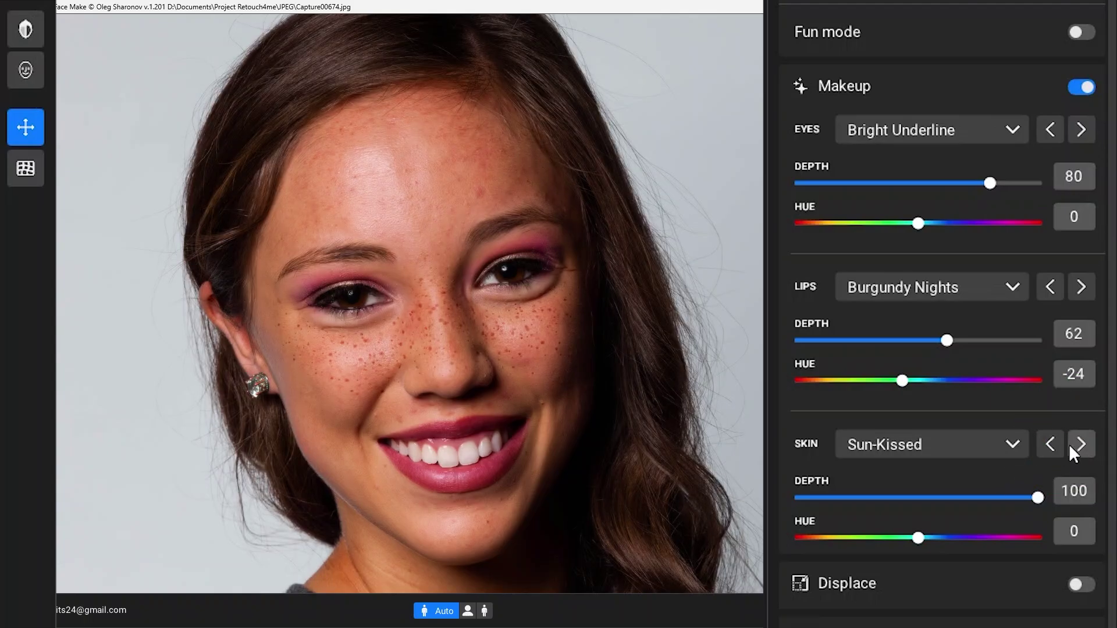
pyautogui.moveTo(1033, 497); pyautogui.dragTo(917, 498)
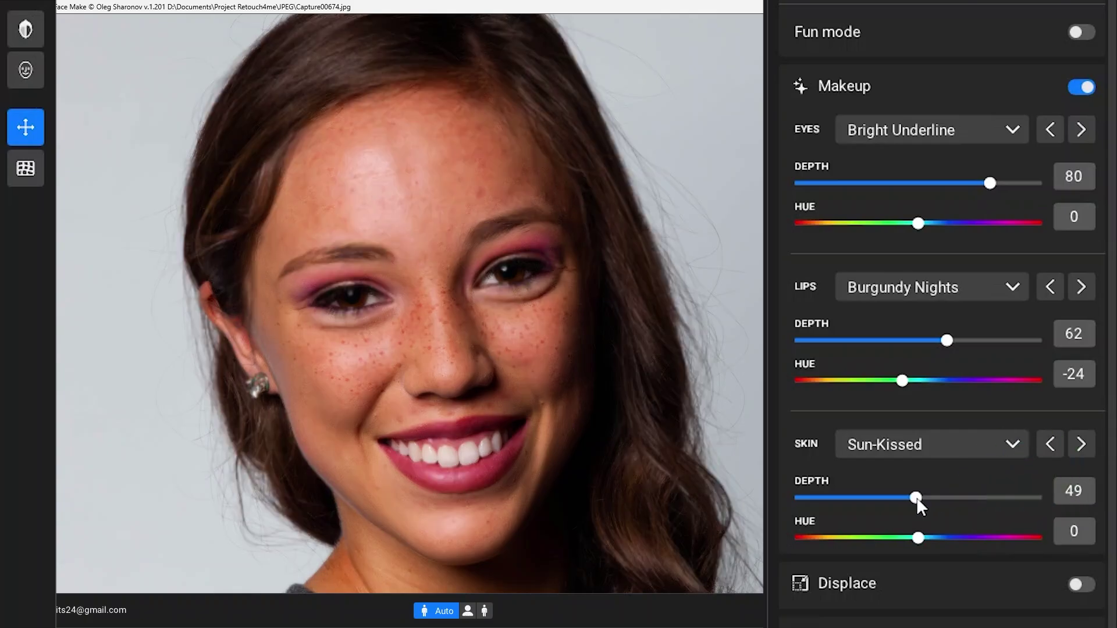
pyautogui.click(1080, 445)
pyautogui.click(1001, 448)
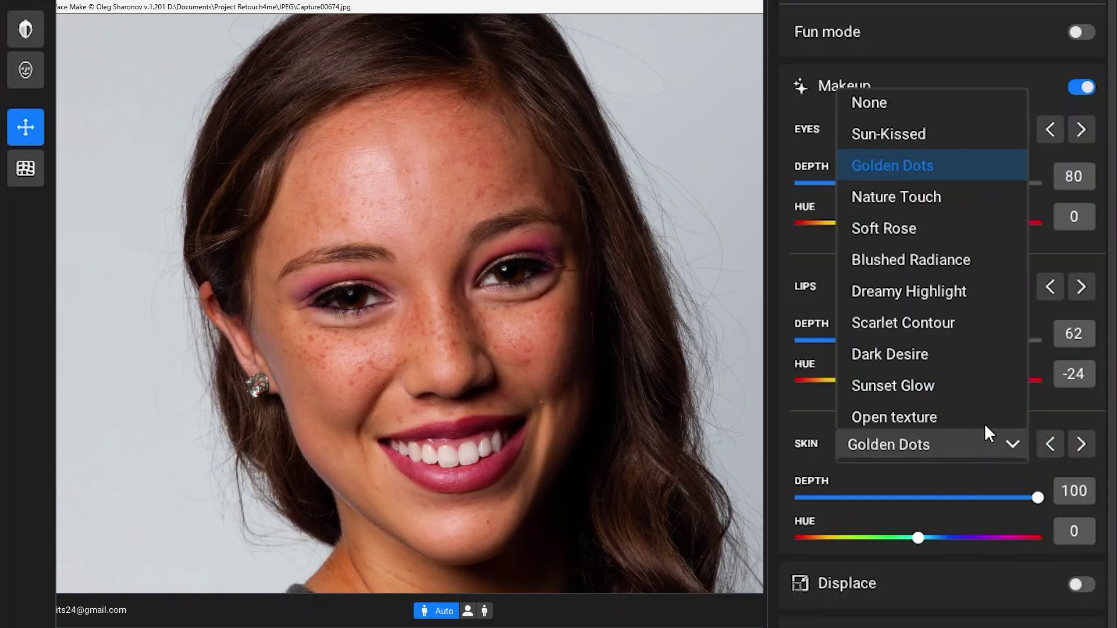
pyautogui.click(938, 392)
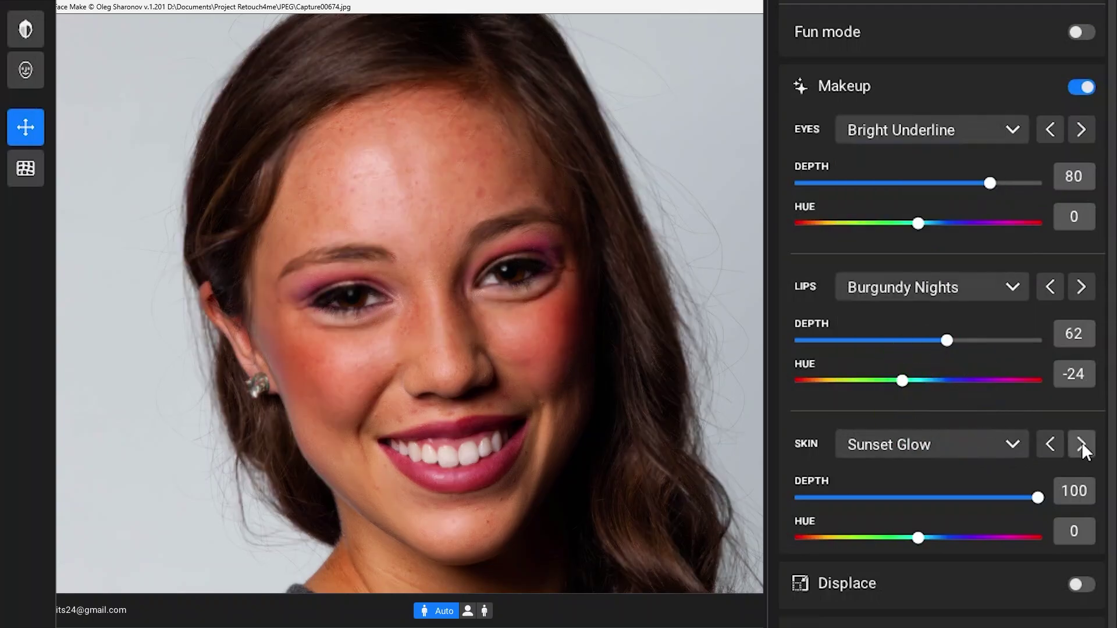
pyautogui.click(1014, 445)
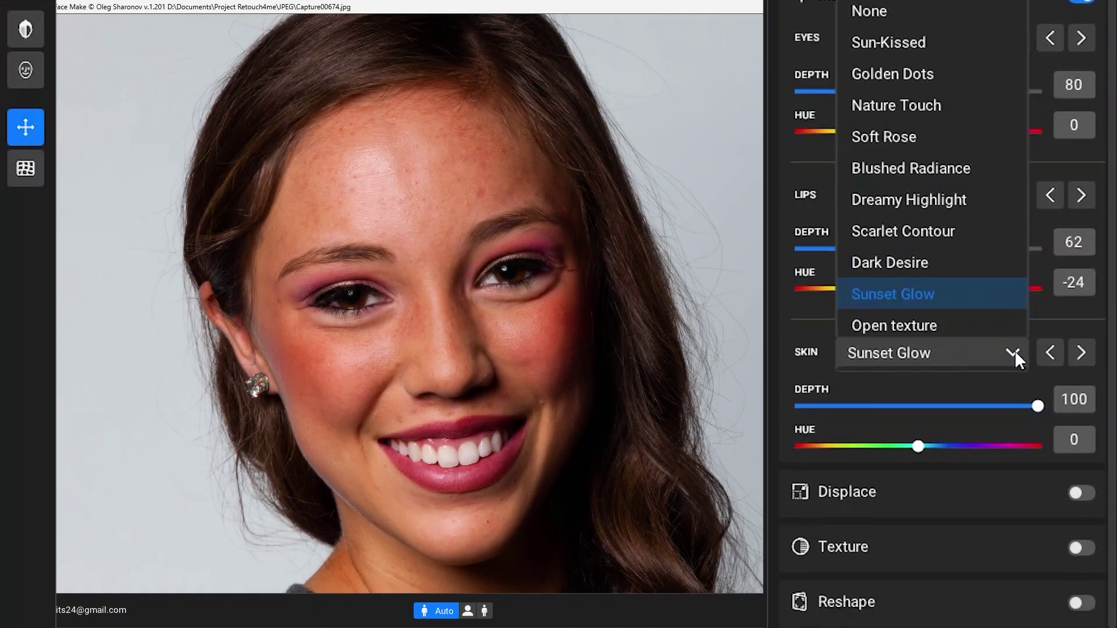
pyautogui.click(907, 296)
pyautogui.scroll(-3, 1076, 427)
pyautogui.click(1079, 429)
# Preview Sharp Lips Corners, Big Lips, Slim Lips and Narrow Nose Bridge, then disable Displace.
pyautogui.scroll(-2, 988, 407)
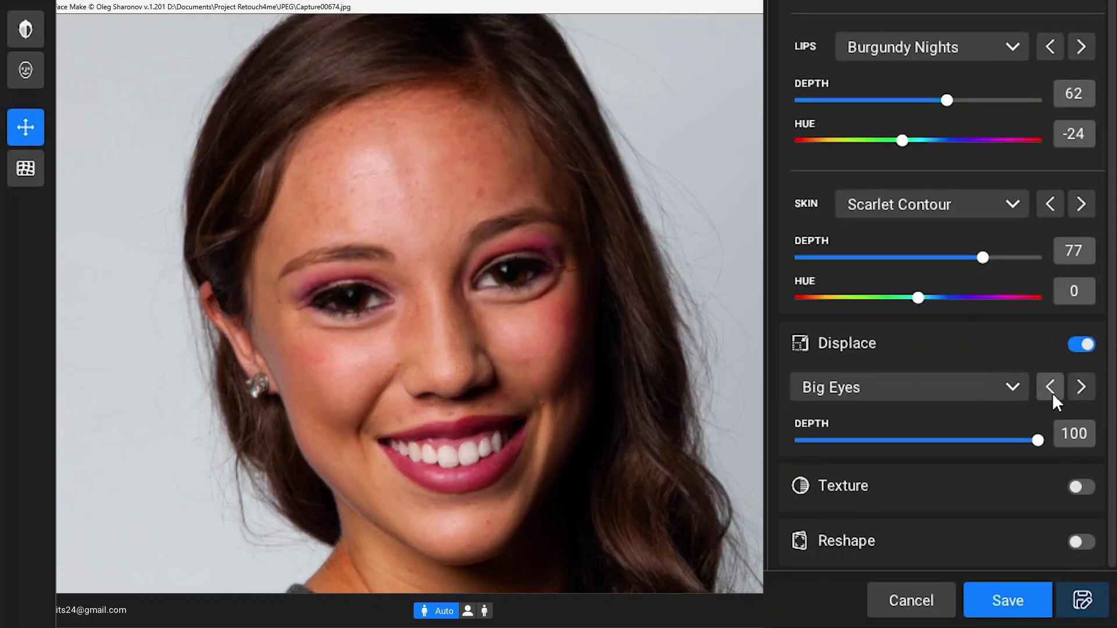
pyautogui.click(1084, 389)
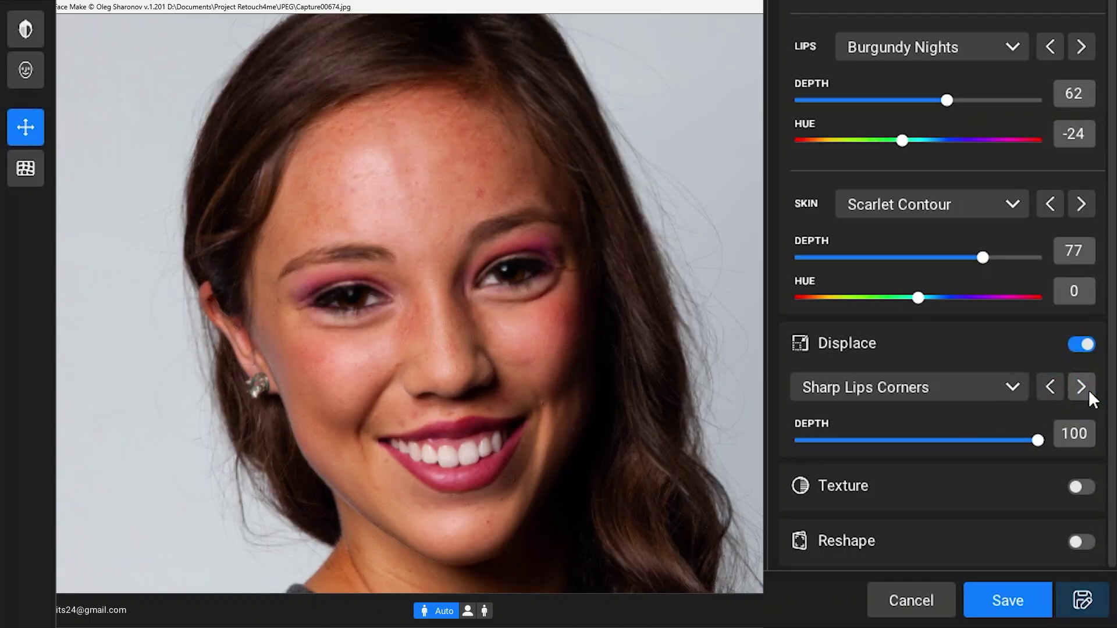
pyautogui.click(1082, 388)
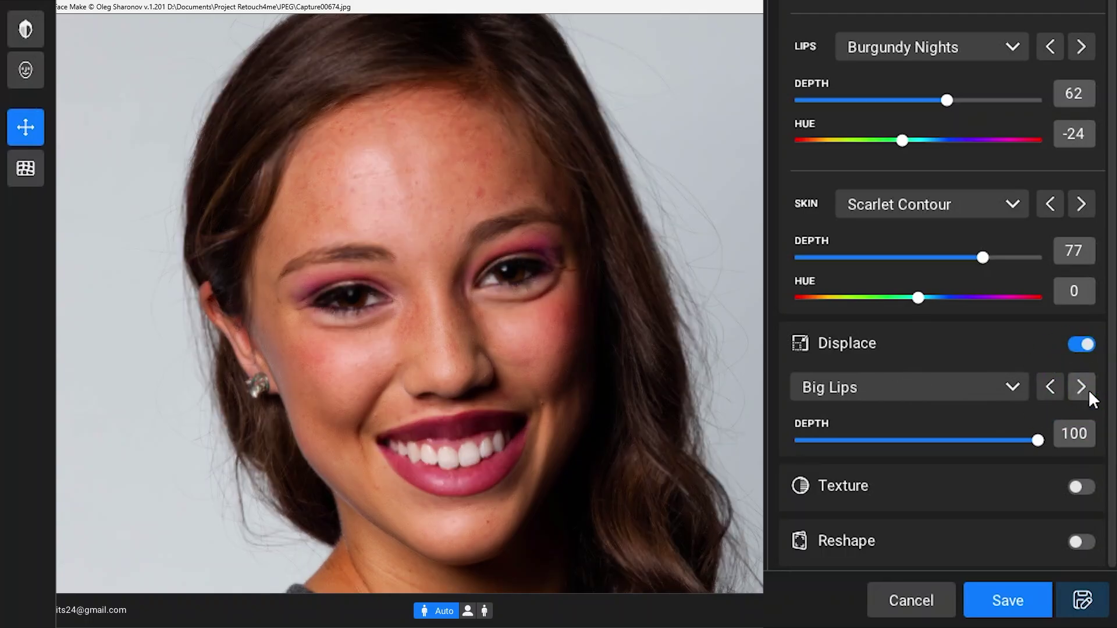
pyautogui.click(1082, 388)
pyautogui.click(1082, 387)
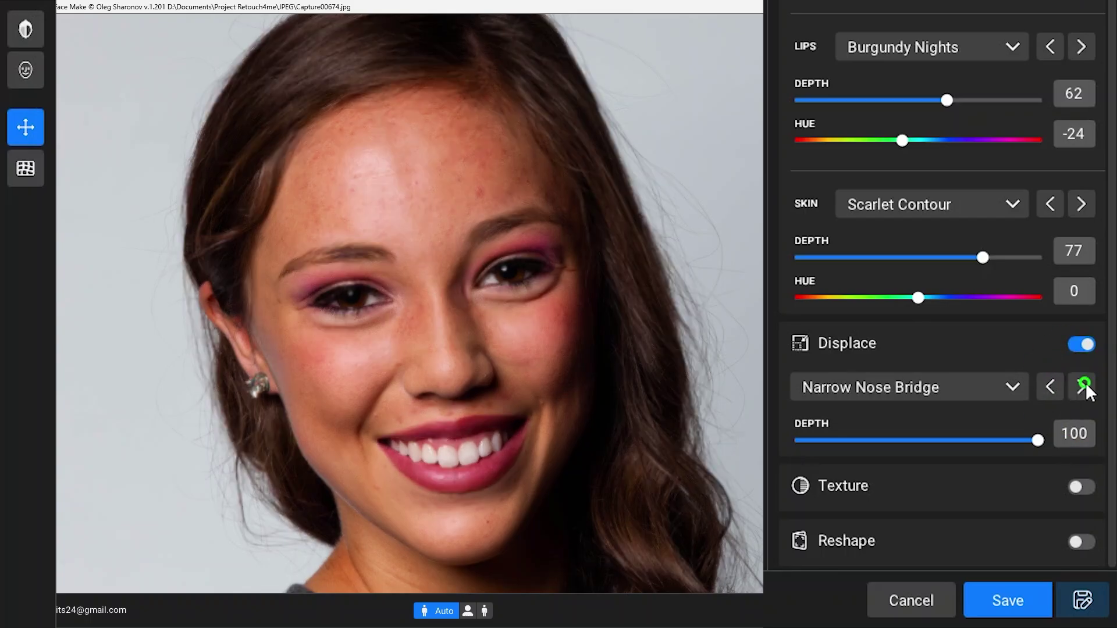
pyautogui.click(1080, 343)
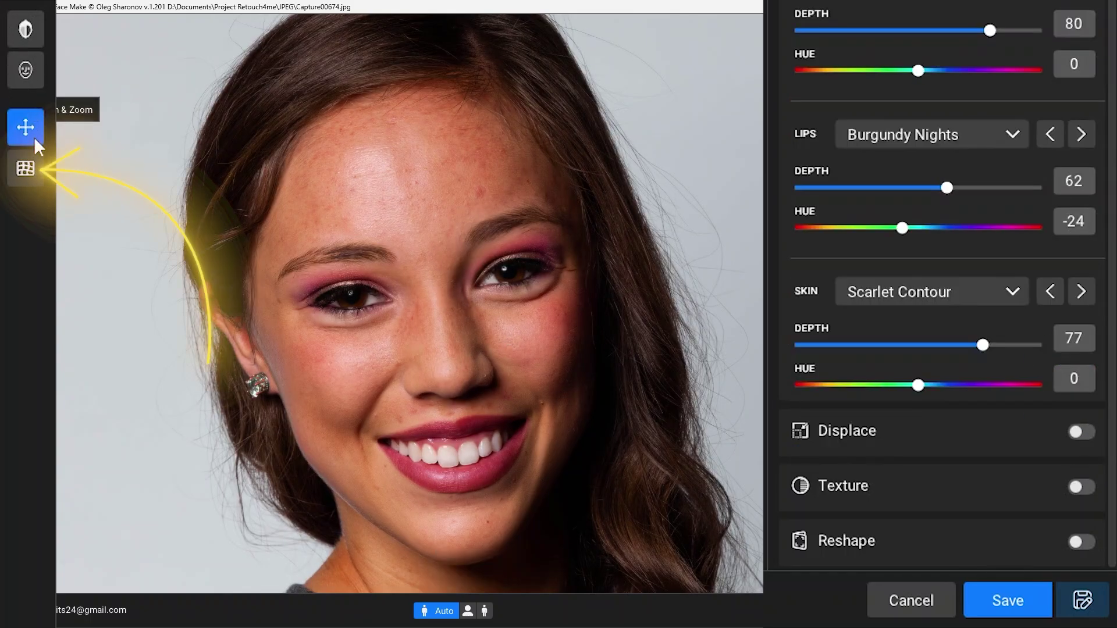
# With the Mesh tool and a larger brush, nudge the right cheek and left jaw inward.
pyautogui.click(28, 167)
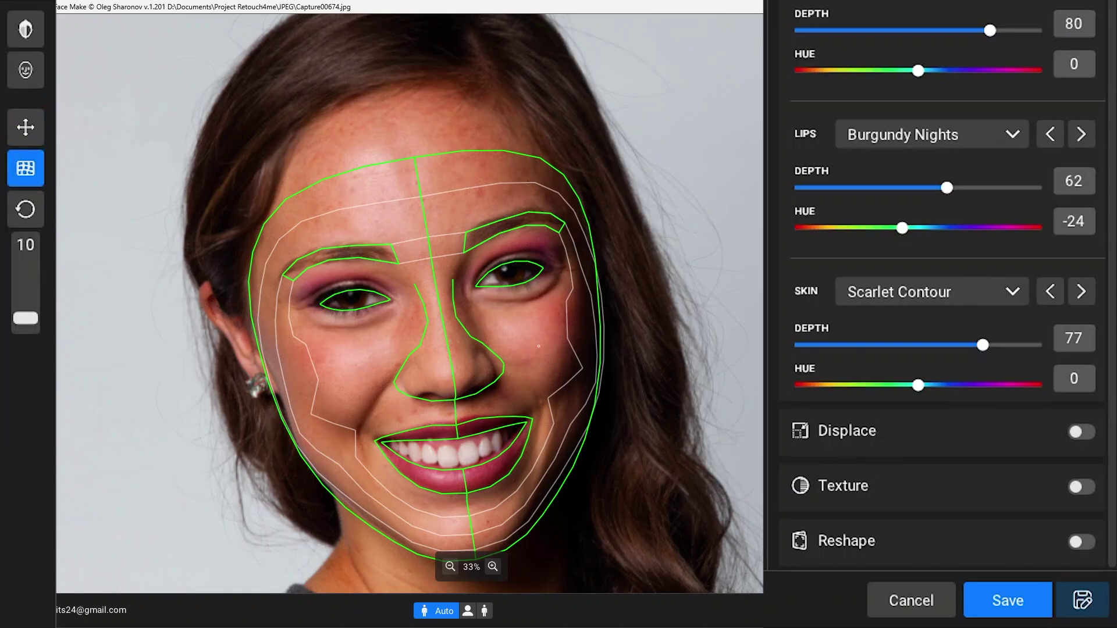
pyautogui.moveTo(25, 319); pyautogui.dragTo(33, 272)
pyautogui.moveTo(606, 361)
pyautogui.mouseDown()
pyautogui.moveTo(559, 357)
pyautogui.moveTo(588, 357)
pyautogui.mouseUp()
pyautogui.moveTo(270, 444); pyautogui.dragTo(300, 445)
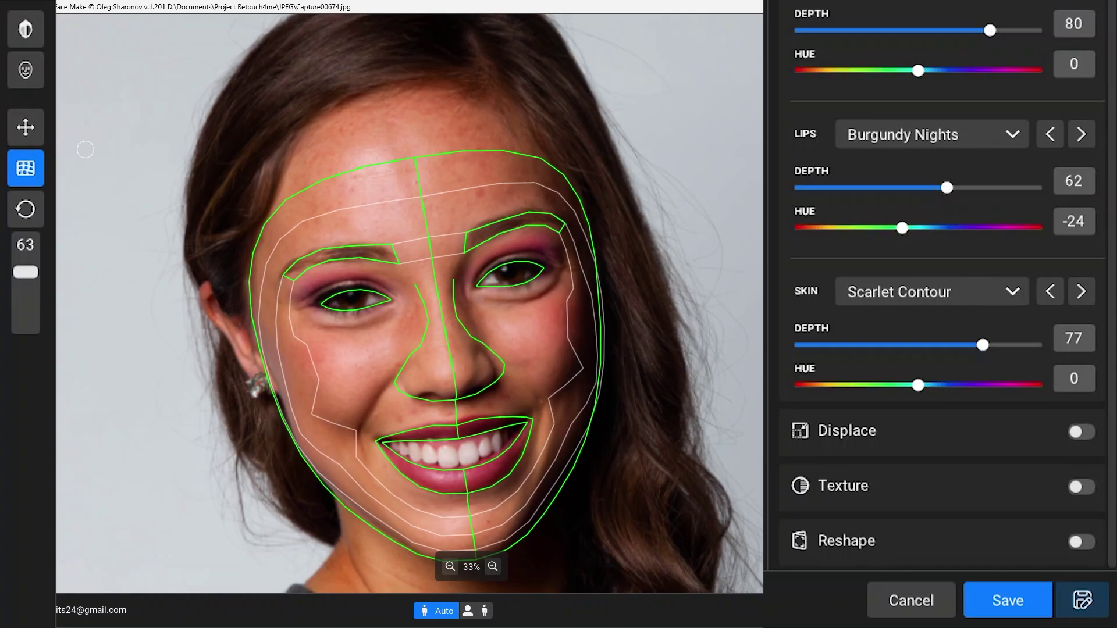
pyautogui.click(27, 139)
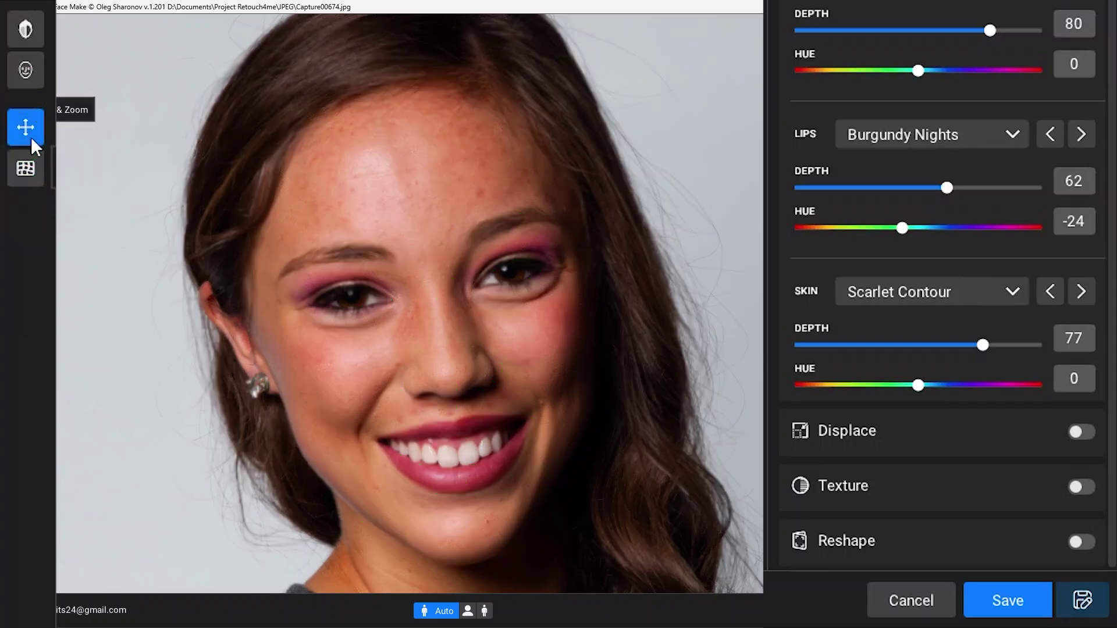
# Compare the portrait with the original, then save it as Face make.jpg into Retouch4me Heal.
pyautogui.click(36, 29)
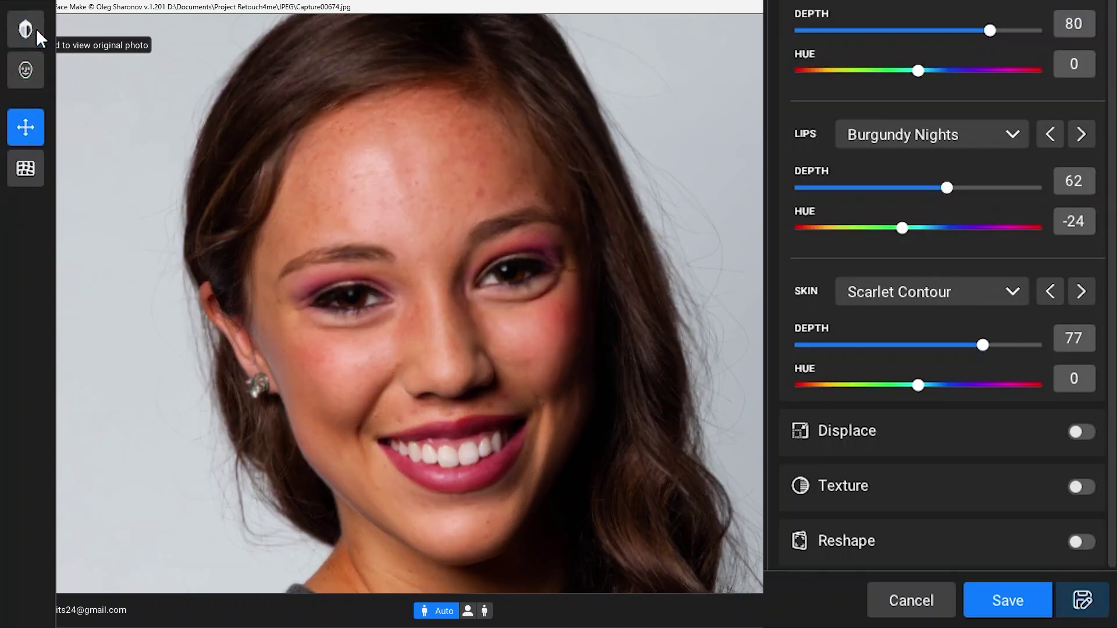
pyautogui.click(36, 29)
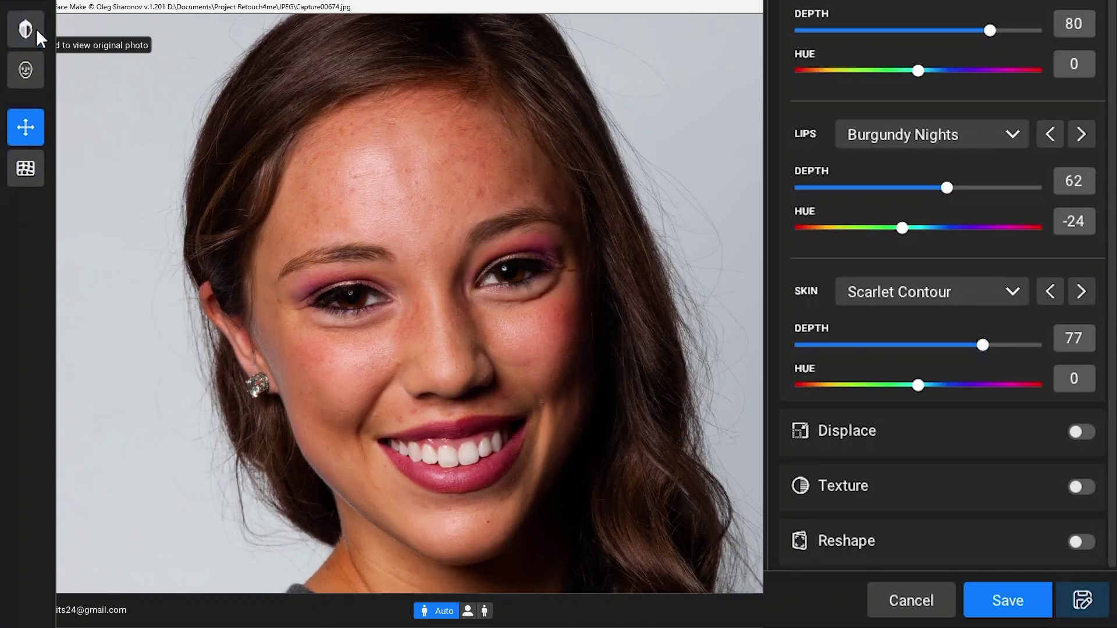
pyautogui.click(36, 29)
pyautogui.click(1082, 600)
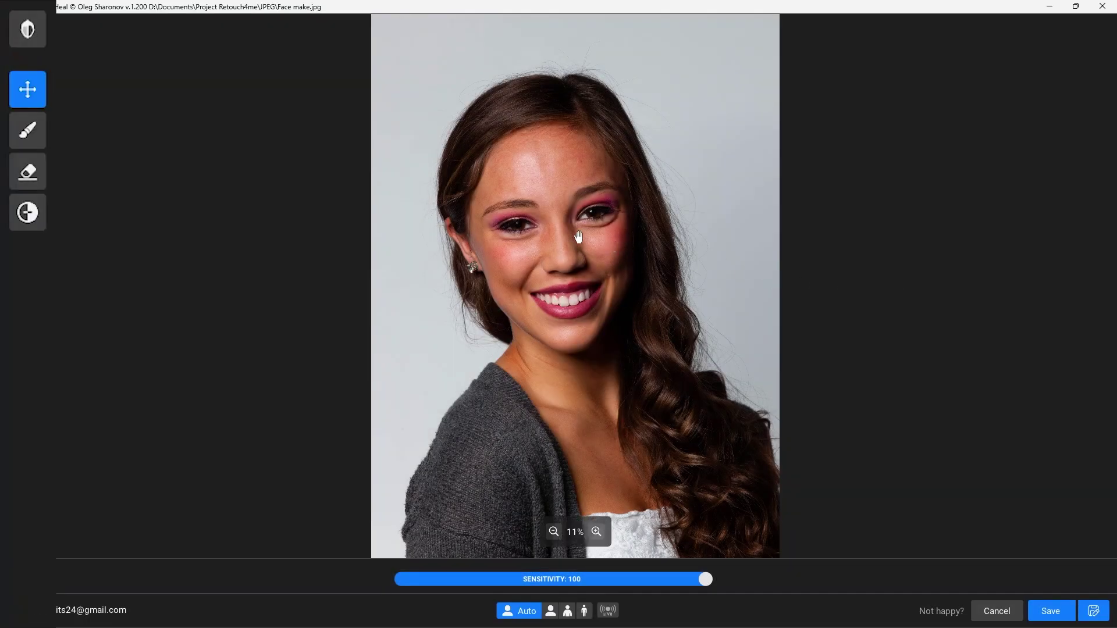
# Compare the Heal result with the original and adjust the blemish Sensitivity.
pyautogui.scroll(5, 579, 236)
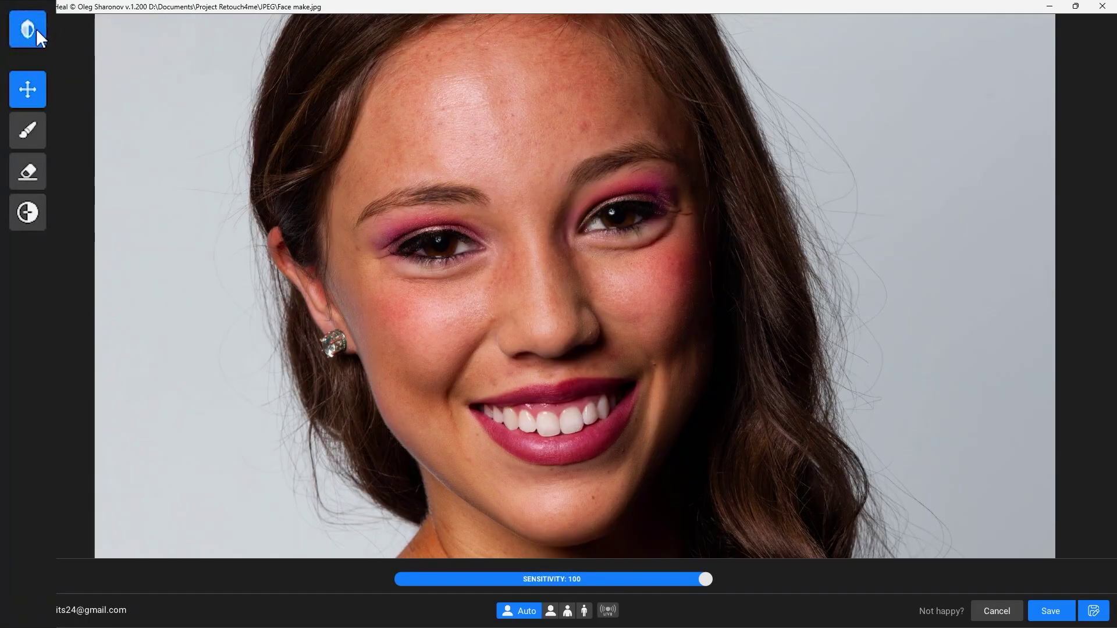
pyautogui.click(36, 30)
pyautogui.click(36, 30)
pyautogui.moveTo(705, 579)
pyautogui.mouseDown()
pyautogui.moveTo(576, 579)
pyautogui.moveTo(534, 561)
pyautogui.moveTo(705, 579)
pyautogui.mouseUp()
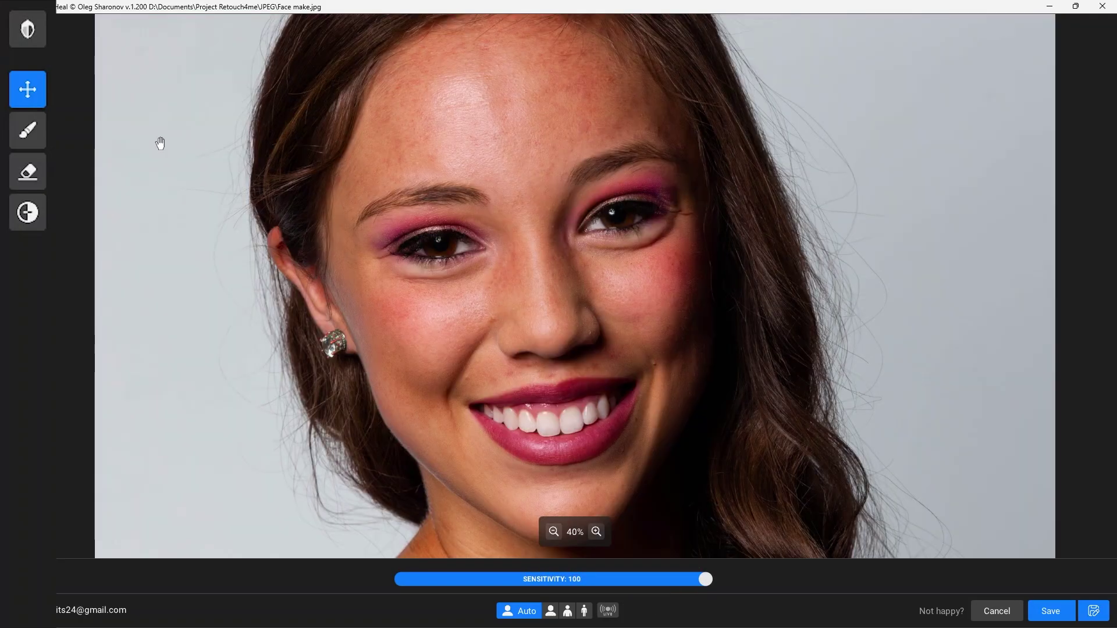
# Erase the stray forehead spot from the blemish mask with an enlarged eraser brush.
pyautogui.click(26, 181)
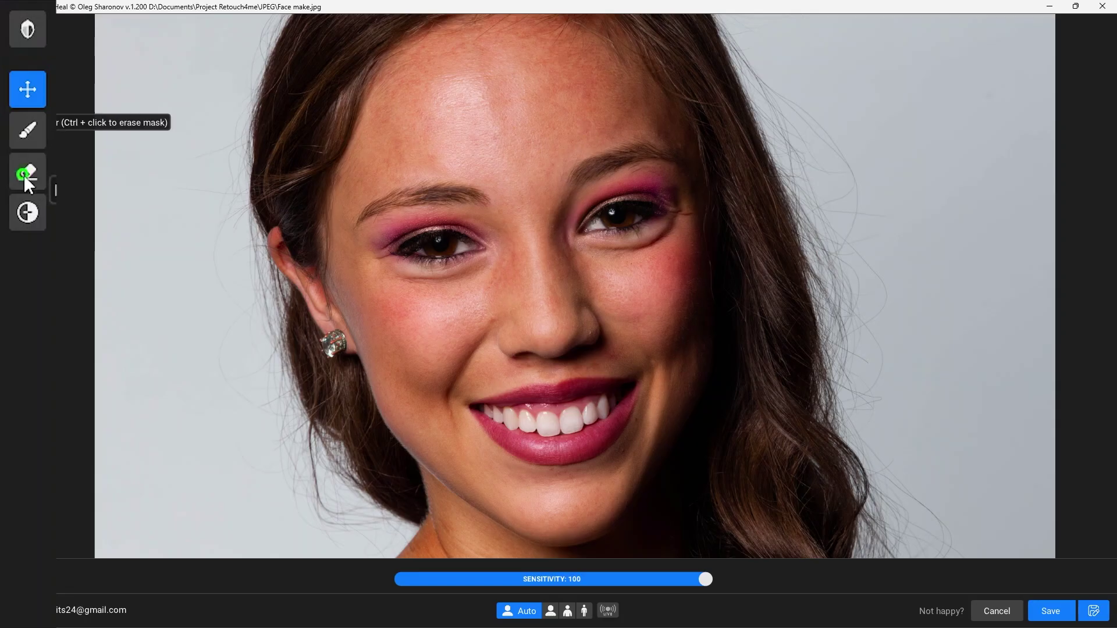
pyautogui.press(']')
pyautogui.press(']')
pyautogui.press(']')
pyautogui.press(']')
pyautogui.click(583, 126)
pyautogui.press('v')
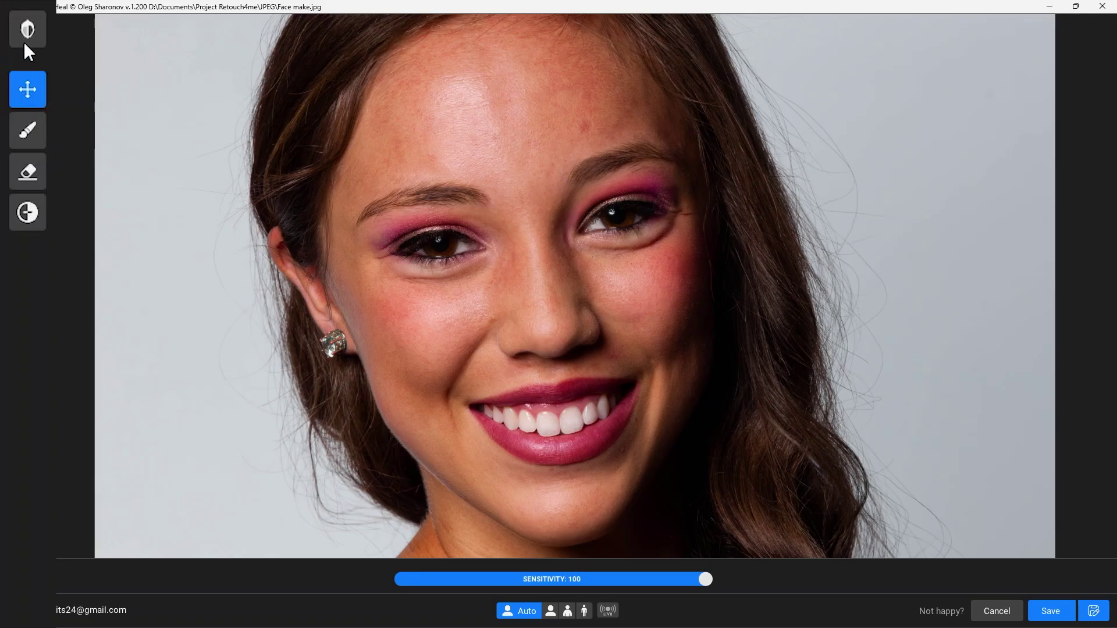
pyautogui.click(24, 127)
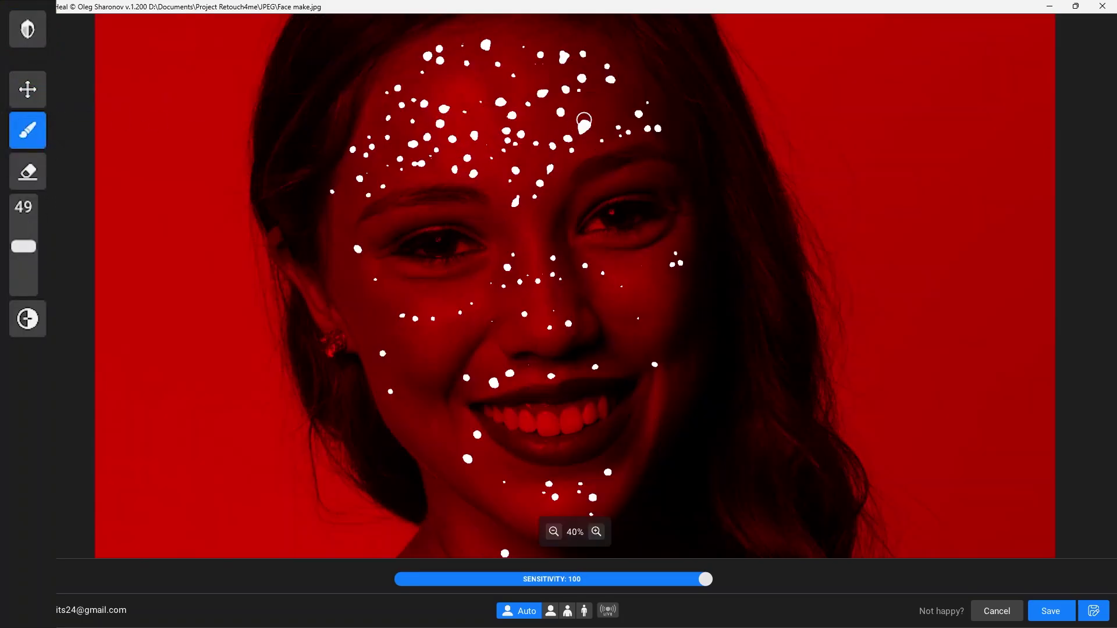
pyautogui.click(33, 98)
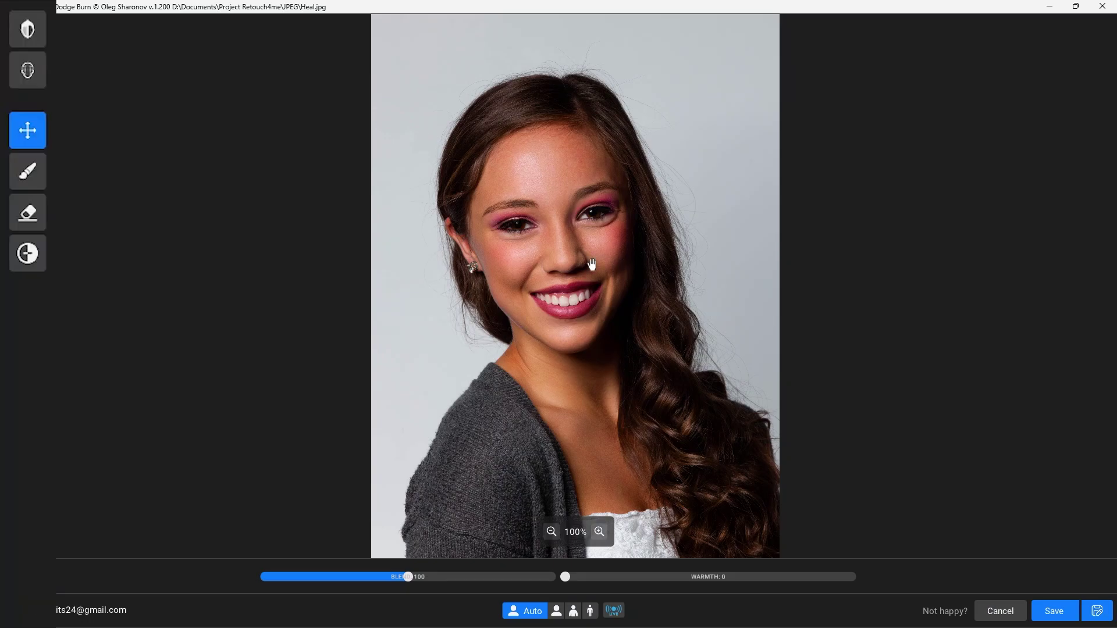
# Compare with the original photo and slightly strengthen the Dodge Burn blend.
pyautogui.scroll(2, 580, 276)
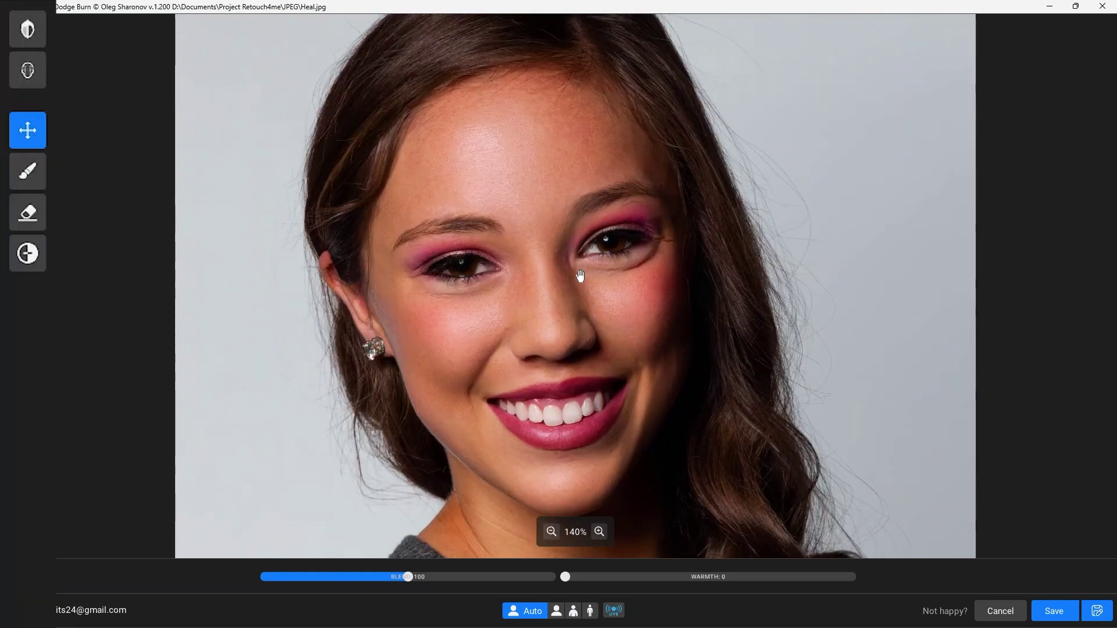
pyautogui.click(19, 31)
pyautogui.moveTo(407, 581); pyautogui.dragTo(437, 580)
pyautogui.moveTo(540, 583); pyautogui.dragTo(393, 573)
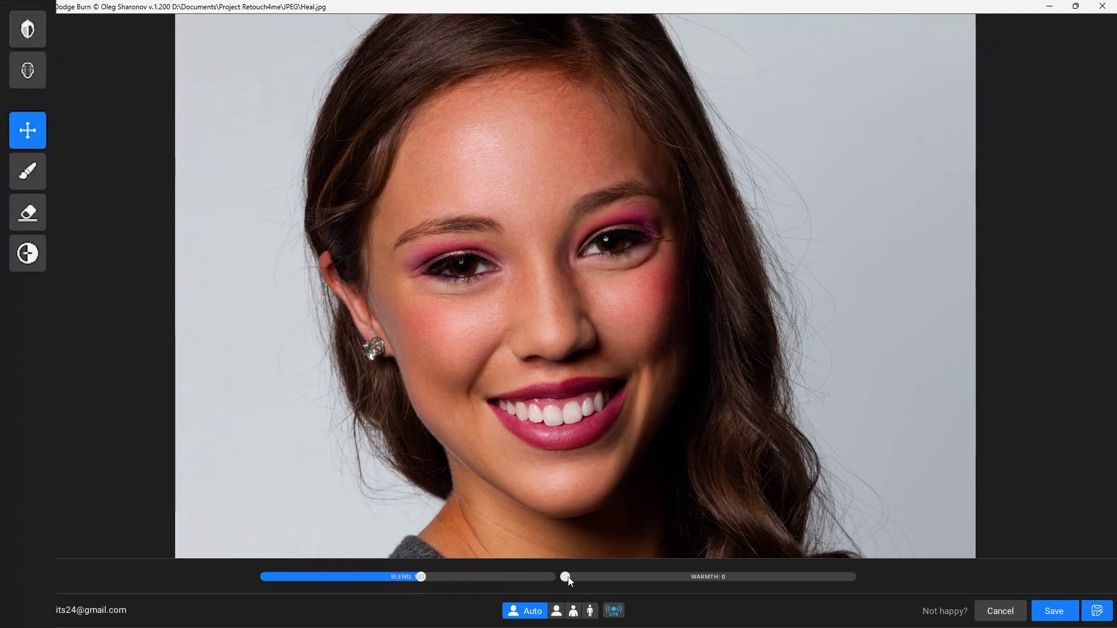
# Adjust the warmth, then try the Half-length and another portrait mode.
pyautogui.moveTo(724, 581); pyautogui.dragTo(564, 576)
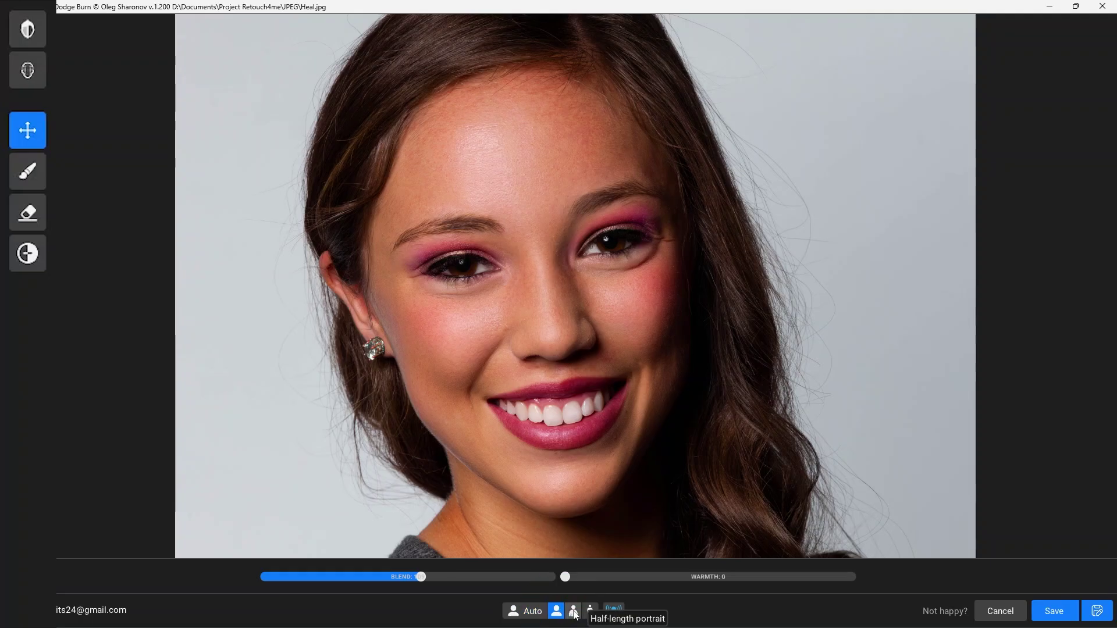
pyautogui.click(573, 612)
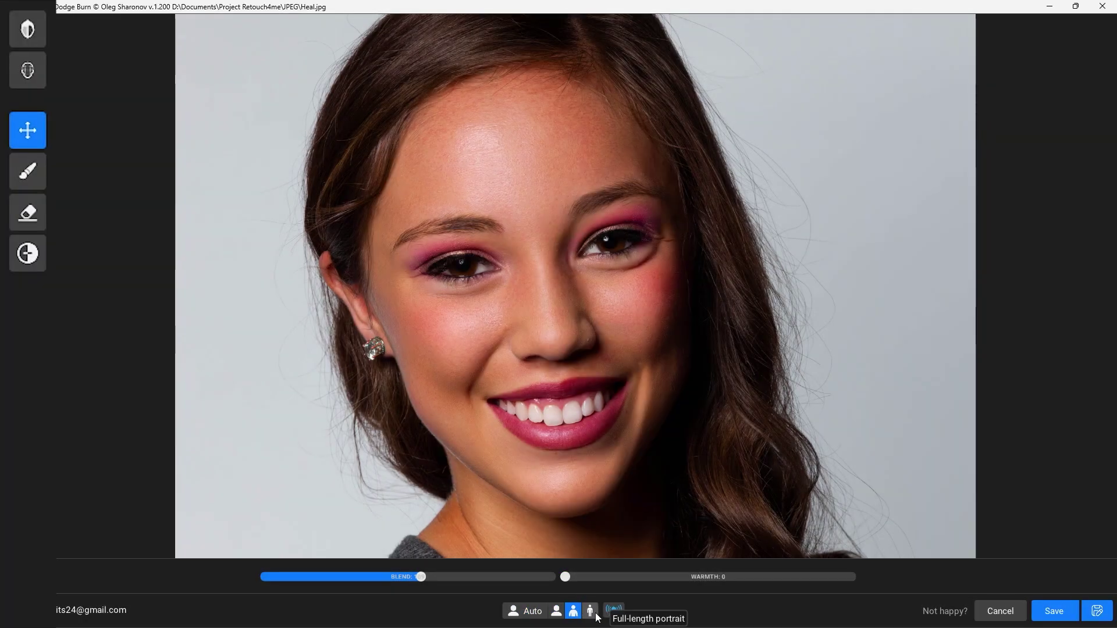
pyautogui.click(536, 615)
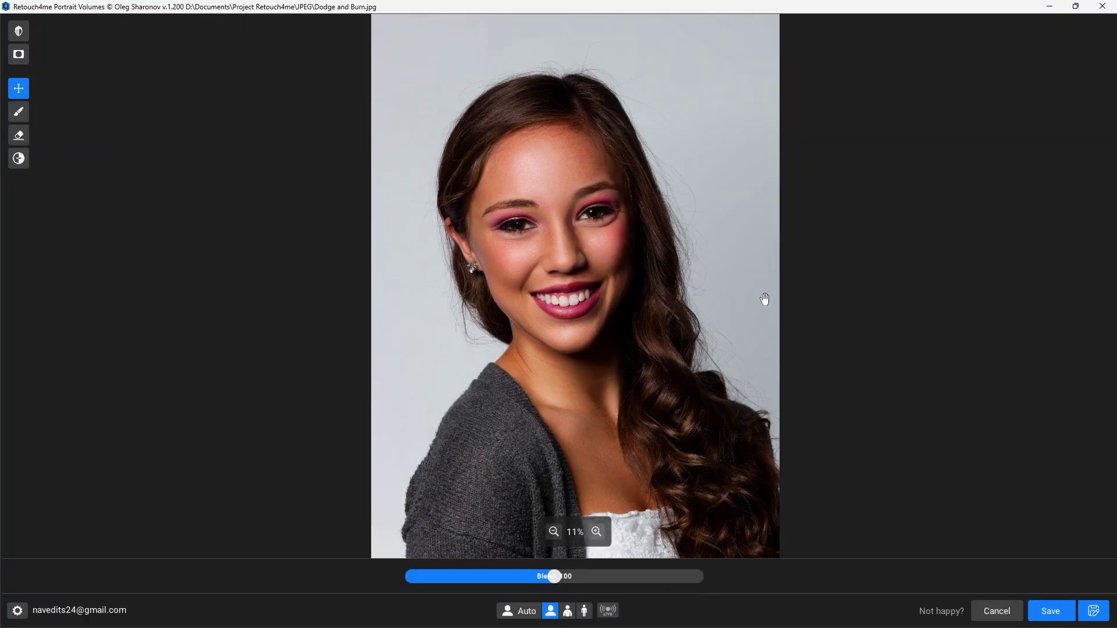
# Compare with the original photo and strengthen the Portrait Volumes blend.
pyautogui.scroll(2, 794, 361)
pyautogui.click(27, 29)
pyautogui.moveTo(30, 34); pyautogui.dragTo(30, 34)
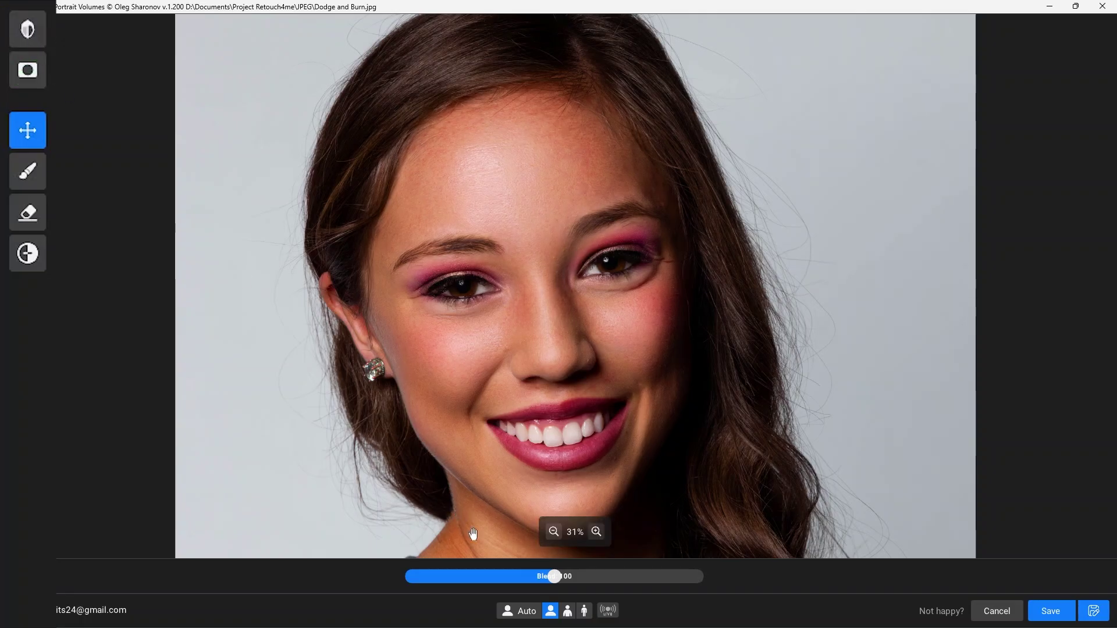
pyautogui.moveTo(556, 576)
pyautogui.mouseDown()
pyautogui.moveTo(670, 577)
pyautogui.moveTo(411, 569)
pyautogui.moveTo(566, 579)
pyautogui.moveTo(554, 576)
pyautogui.mouseUp()
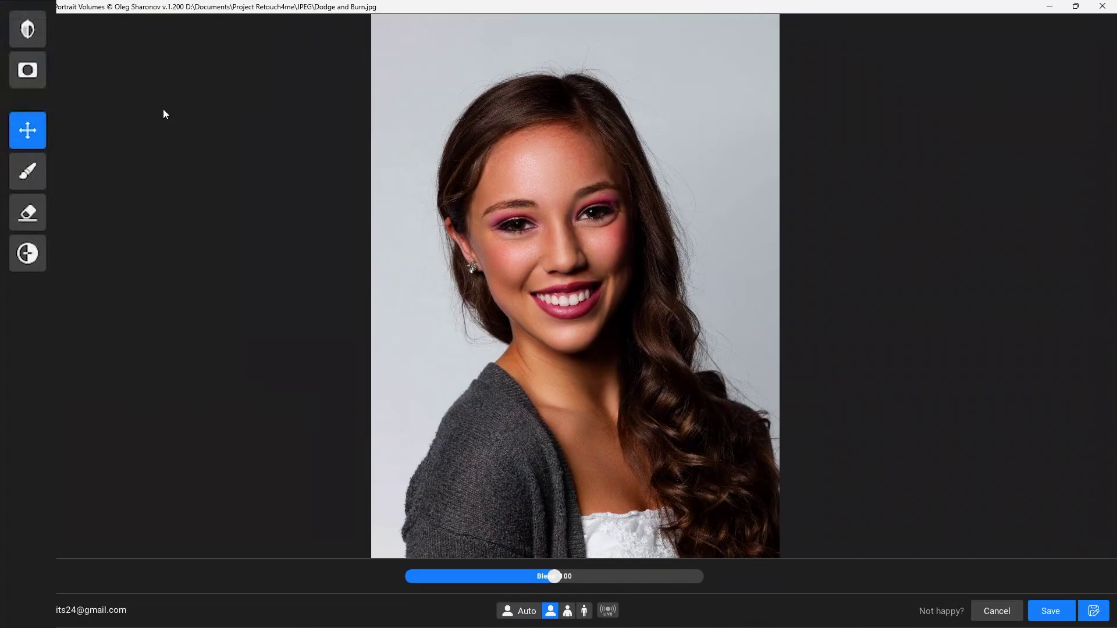
# Toggle the volume mask view on, off and on again to check it.
pyautogui.click(36, 77)
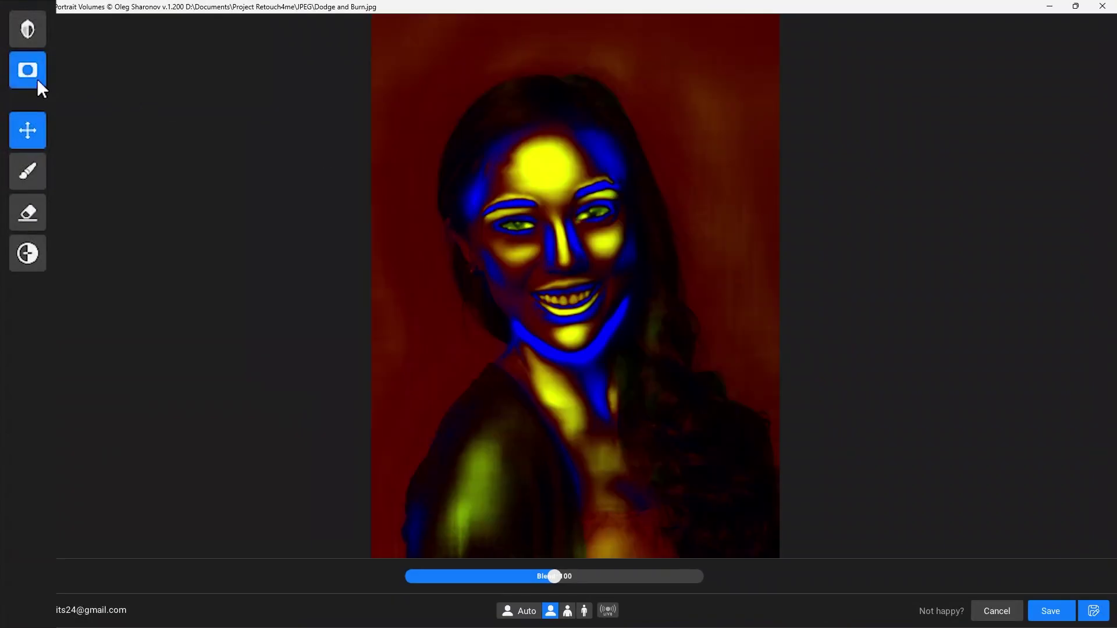
pyautogui.click(37, 78)
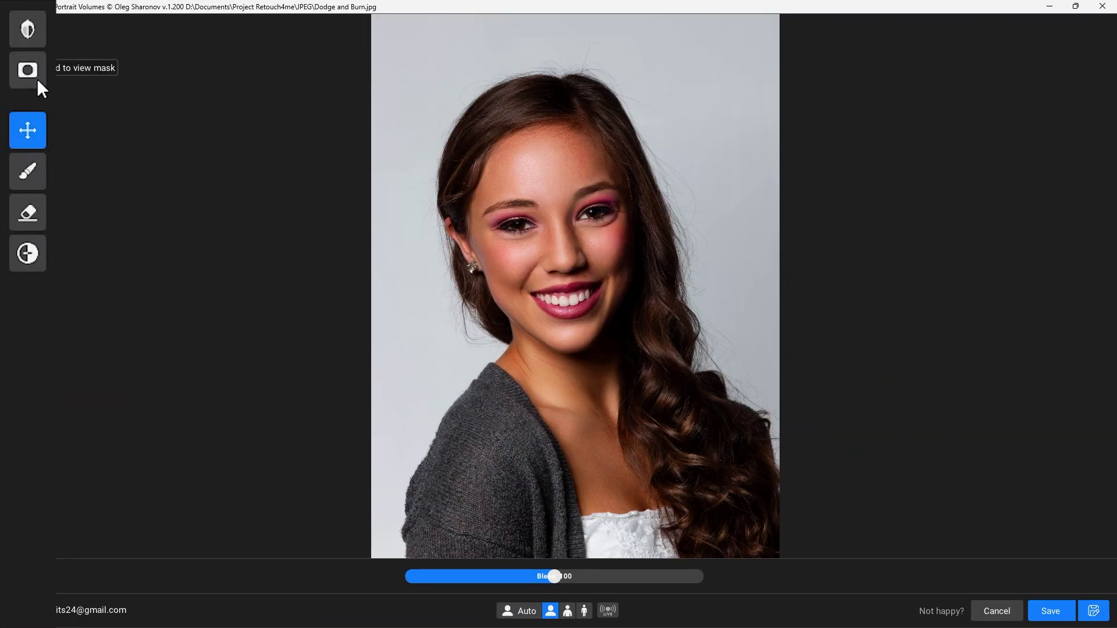
pyautogui.click(37, 78)
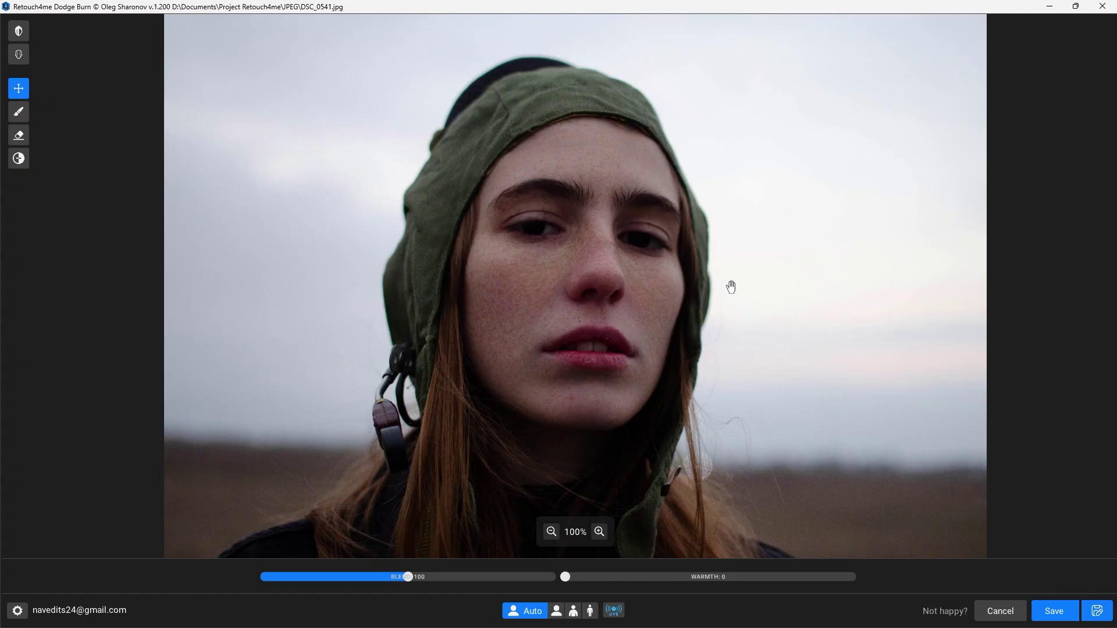
# Raise the Dodge Burn blend to 159, comparing against the original photo.
pyautogui.click(21, 34)
pyautogui.click(21, 34)
pyautogui.click(20, 34)
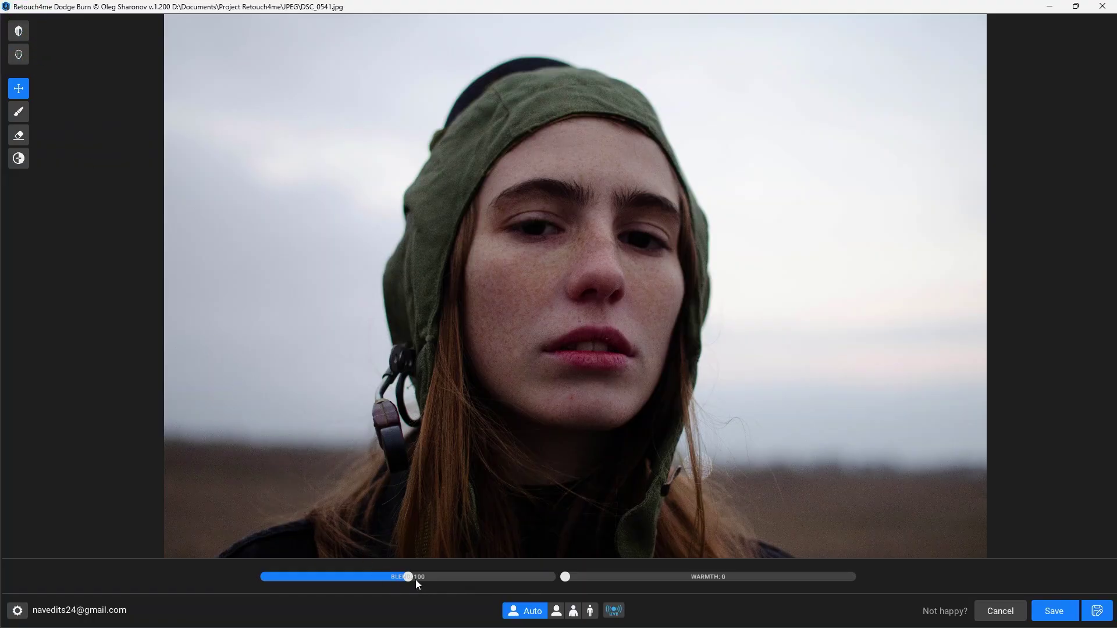
pyautogui.moveTo(412, 580); pyautogui.dragTo(492, 578)
pyautogui.click(17, 33)
pyautogui.click(17, 34)
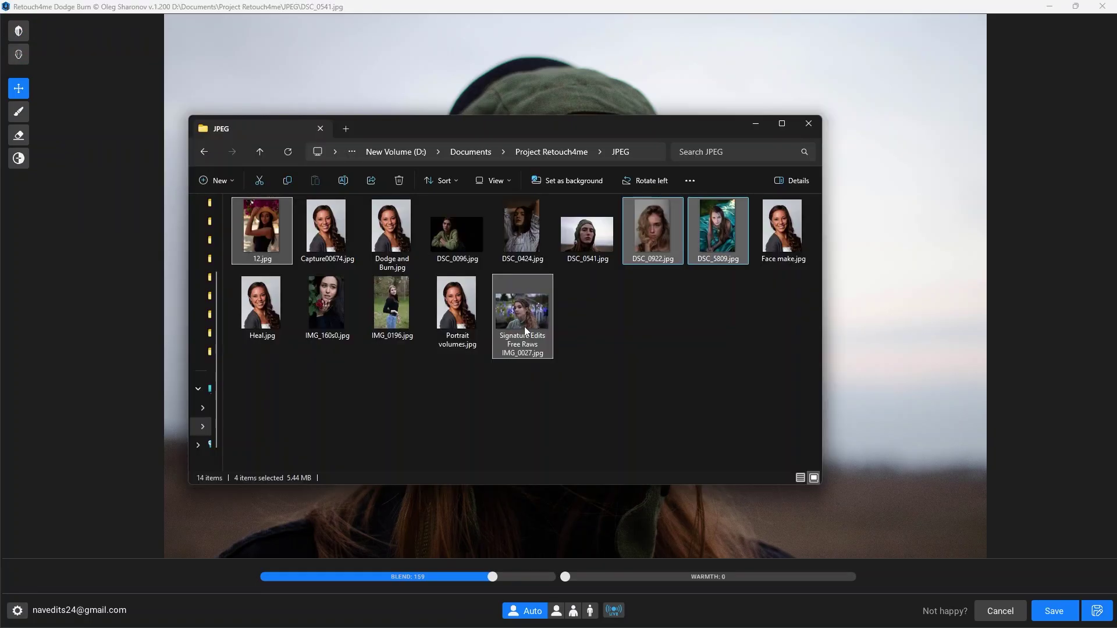
# Add IMG_0027, 12.jpg, DSC_0922.jpg and DSC_5809.jpg to the batch list.
pyautogui.moveTo(525, 331)
pyautogui.mouseDown()
pyautogui.moveTo(351, 475)
pyautogui.moveTo(203, 575)
pyautogui.mouseUp()
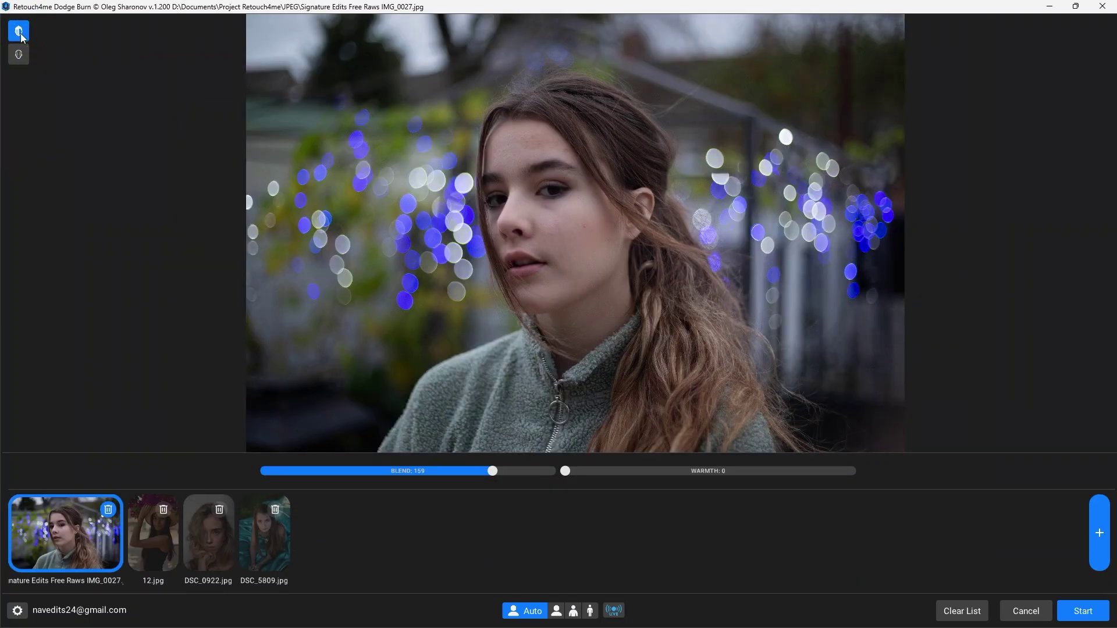
pyautogui.click(21, 37)
pyautogui.click(21, 38)
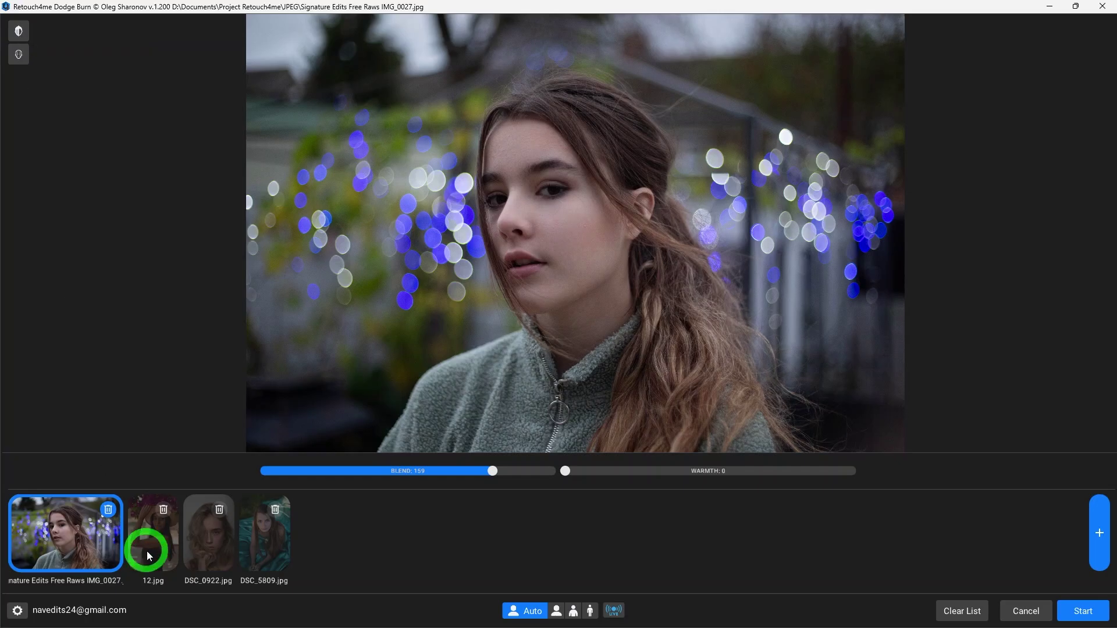